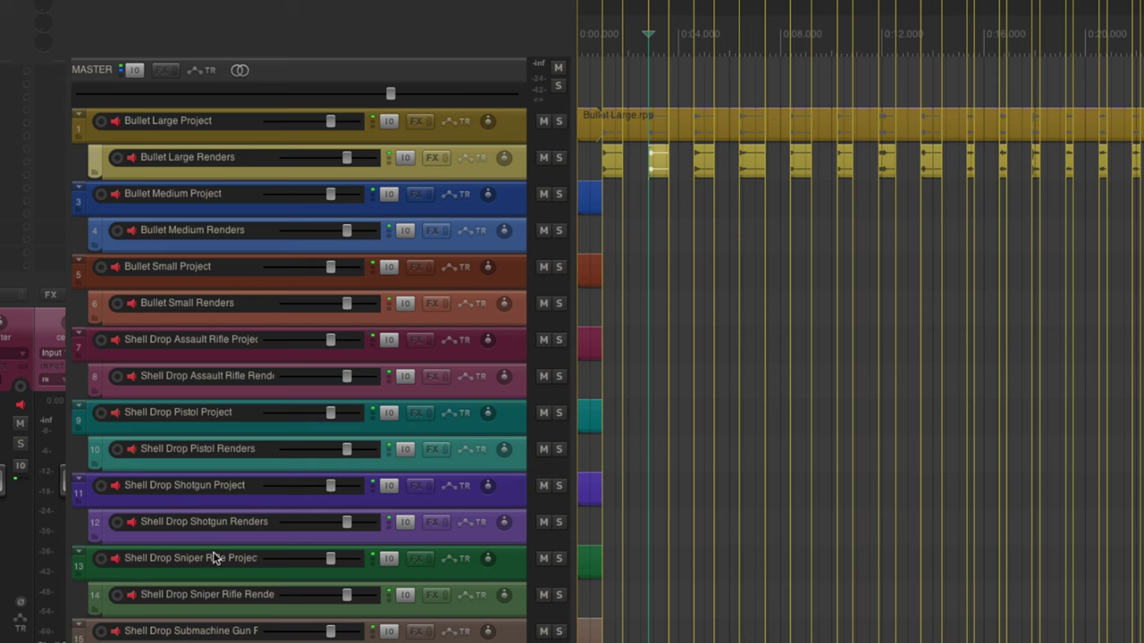
{"action": "scroll", "coordinate": [215, 558], "scroll_direction": "down", "scroll_amount": 3}
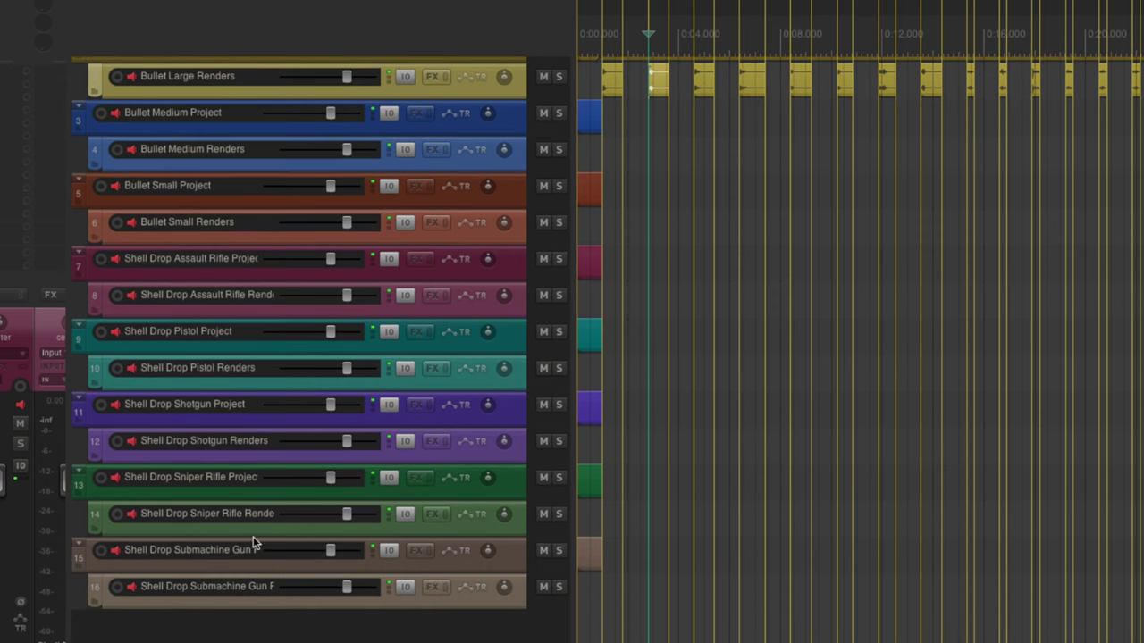
{"action": "scroll", "coordinate": [253, 518], "scroll_direction": "up", "scroll_amount": 3}
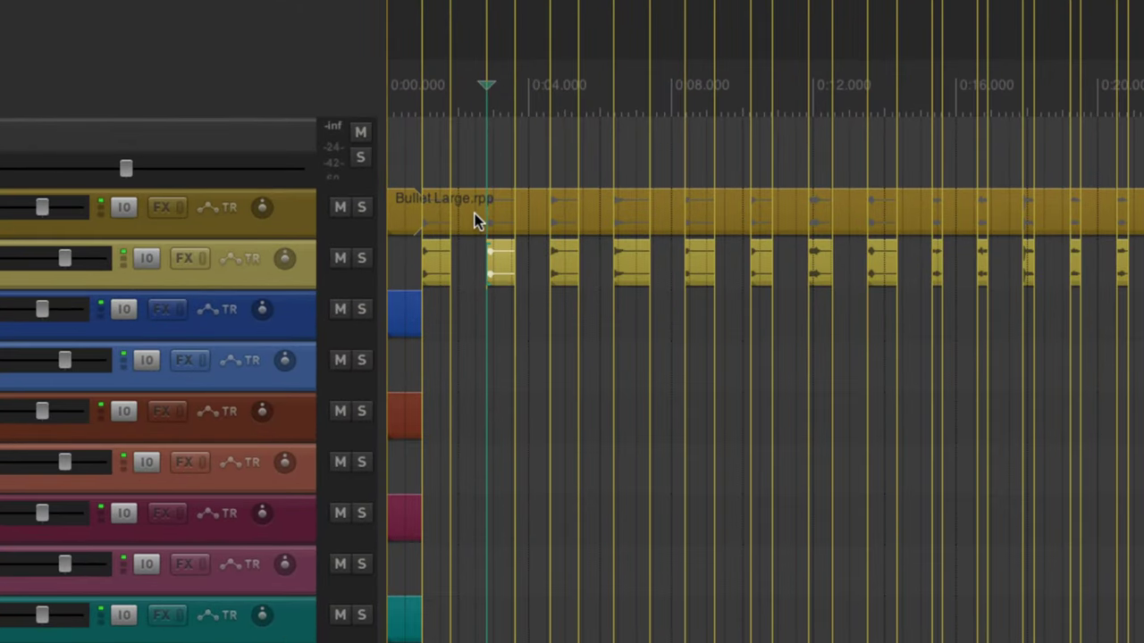
Open Bullet Large.rpp, widen its region list to show start/end/length, and select Impact Concrete 01.
{"action": "double_click", "coordinate": [477, 223]}
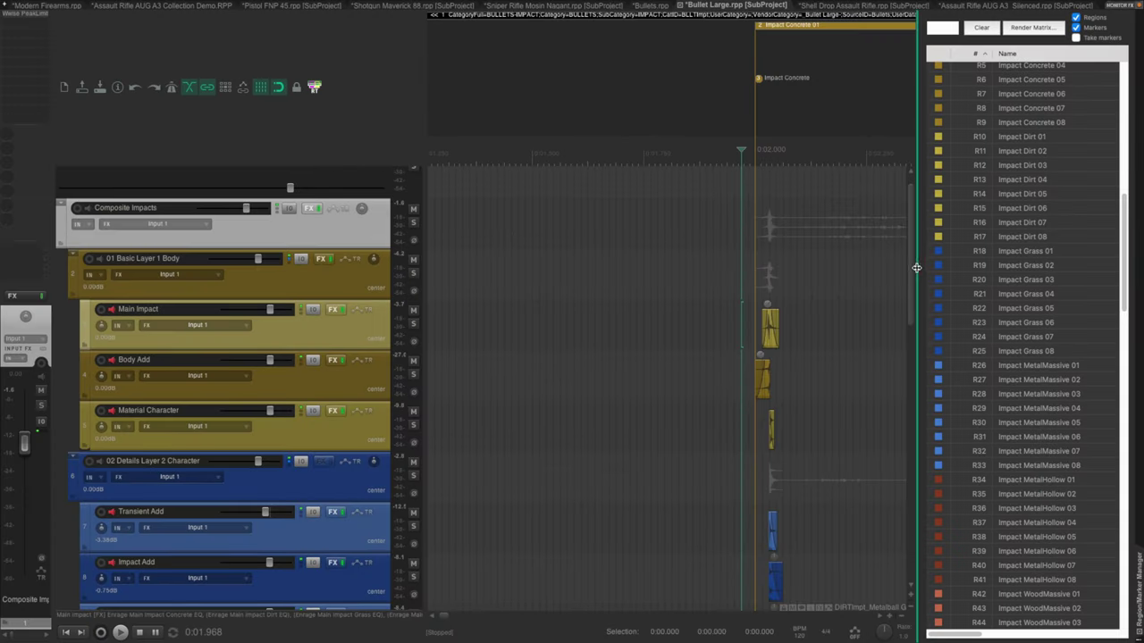
{"action": "left_click_drag", "start_coordinate": [916, 267], "coordinate": [581, 299]}
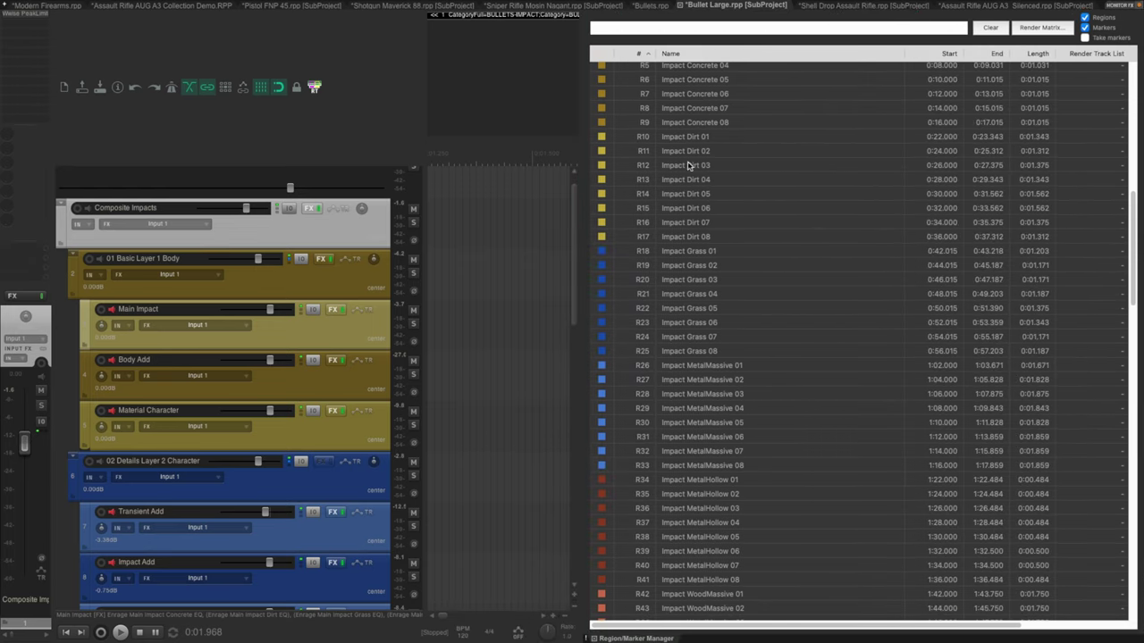
{"action": "scroll", "coordinate": [783, 153], "scroll_direction": "up", "scroll_amount": 4}
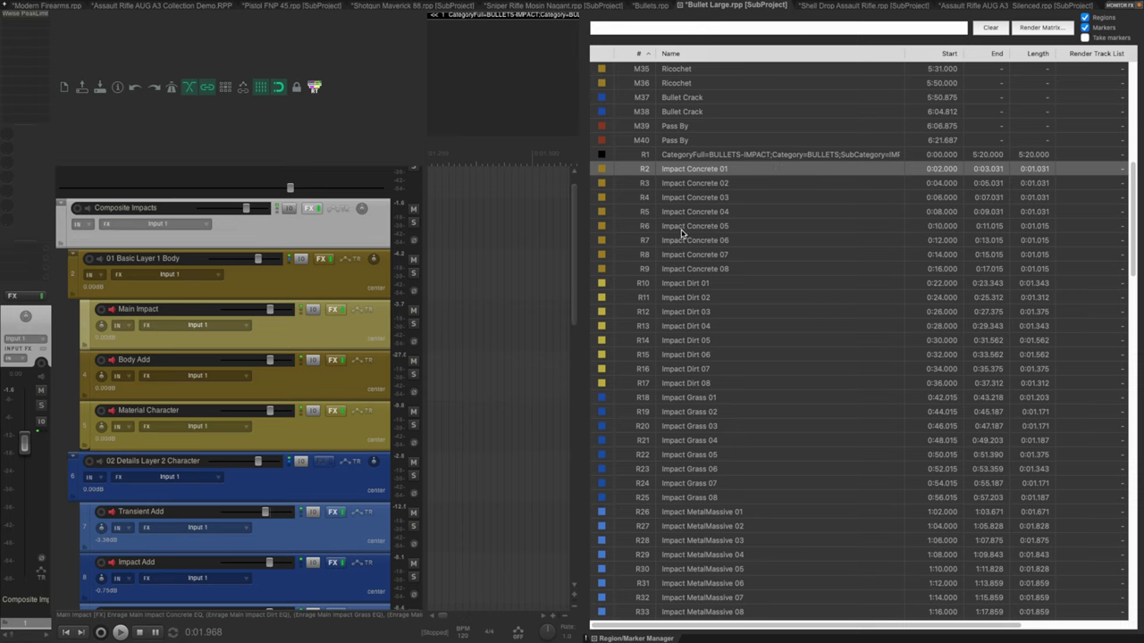
{"action": "scroll", "coordinate": [742, 209], "scroll_direction": "down", "scroll_amount": 2}
{"action": "scroll", "coordinate": [738, 209], "scroll_direction": "down", "scroll_amount": 2}
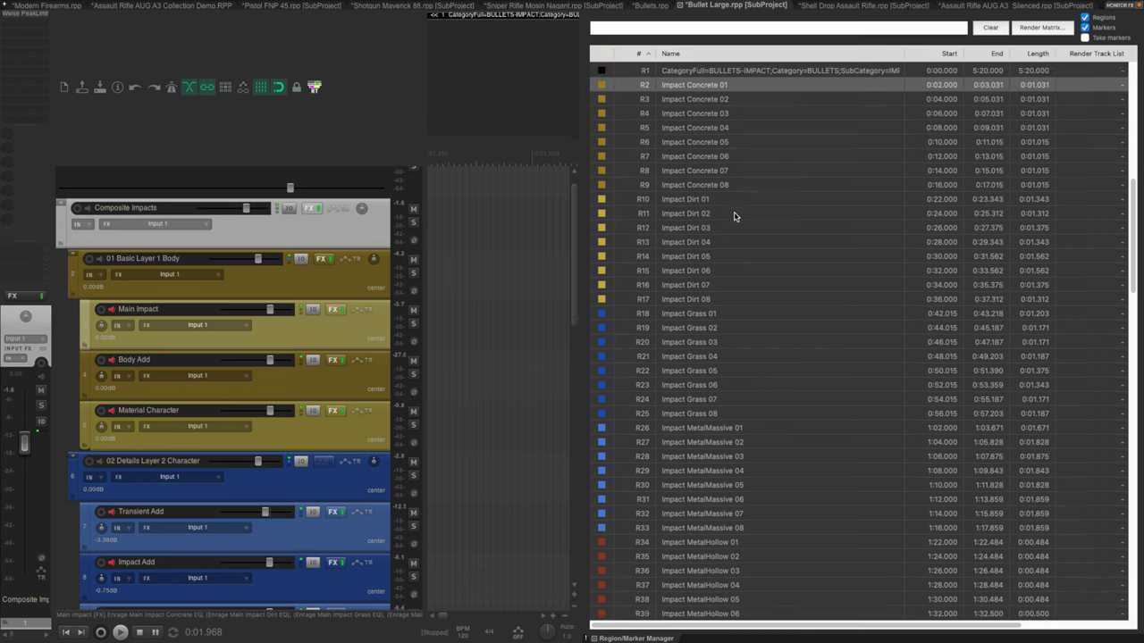
{"action": "scroll", "coordinate": [739, 247], "scroll_direction": "down", "scroll_amount": 8}
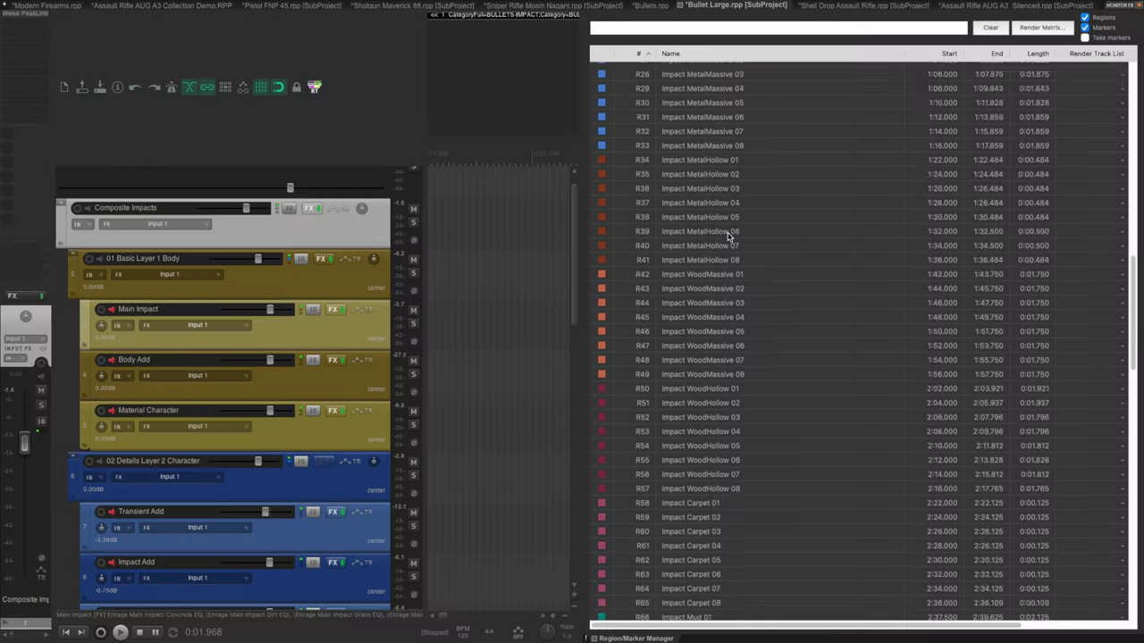
{"action": "scroll", "coordinate": [729, 235], "scroll_direction": "up", "scroll_amount": 10}
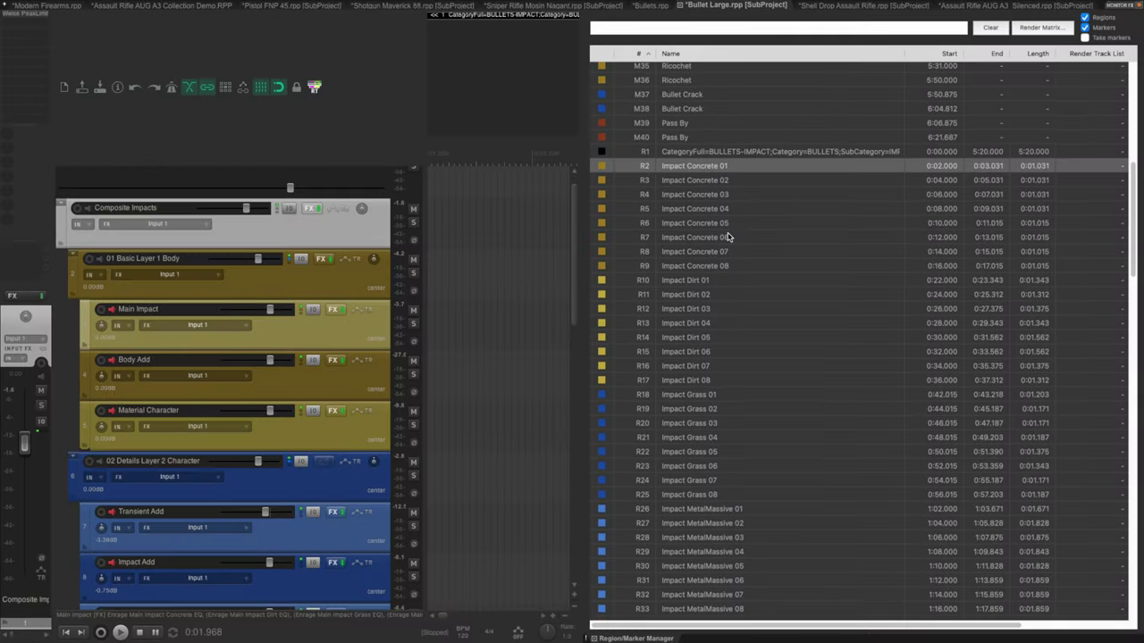
{"action": "left_click", "coordinate": [684, 167]}
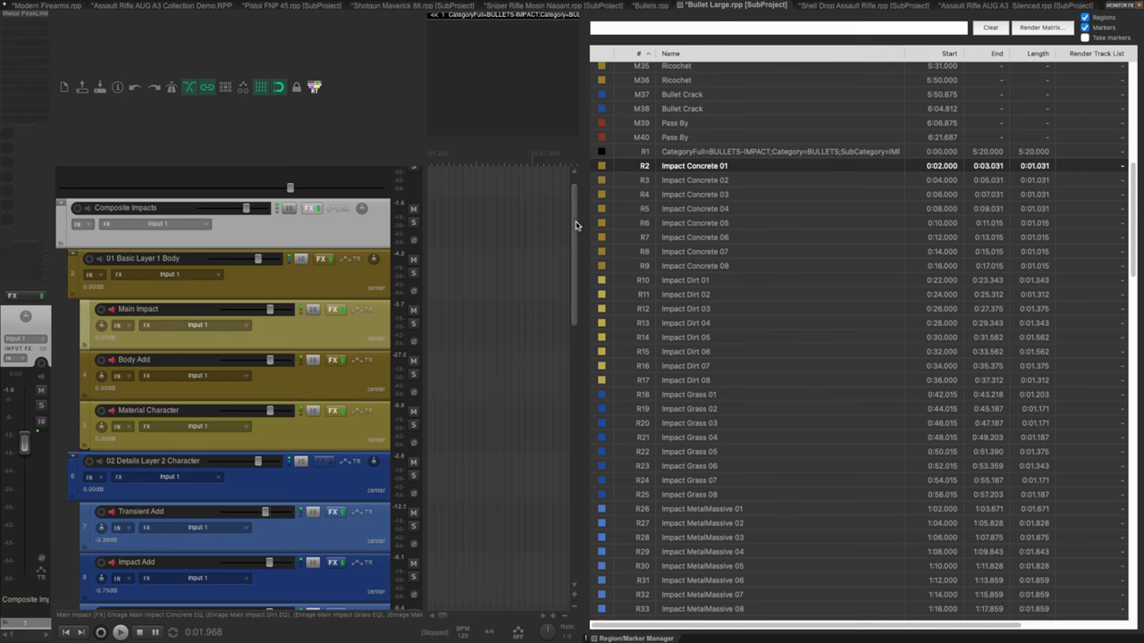
Narrow the region manager and audition the Concrete 02, Dirt 01, Grass 01 and MetalMassive 01 impacts.
{"action": "left_click_drag", "start_coordinate": [580, 219], "coordinate": [920, 226]}
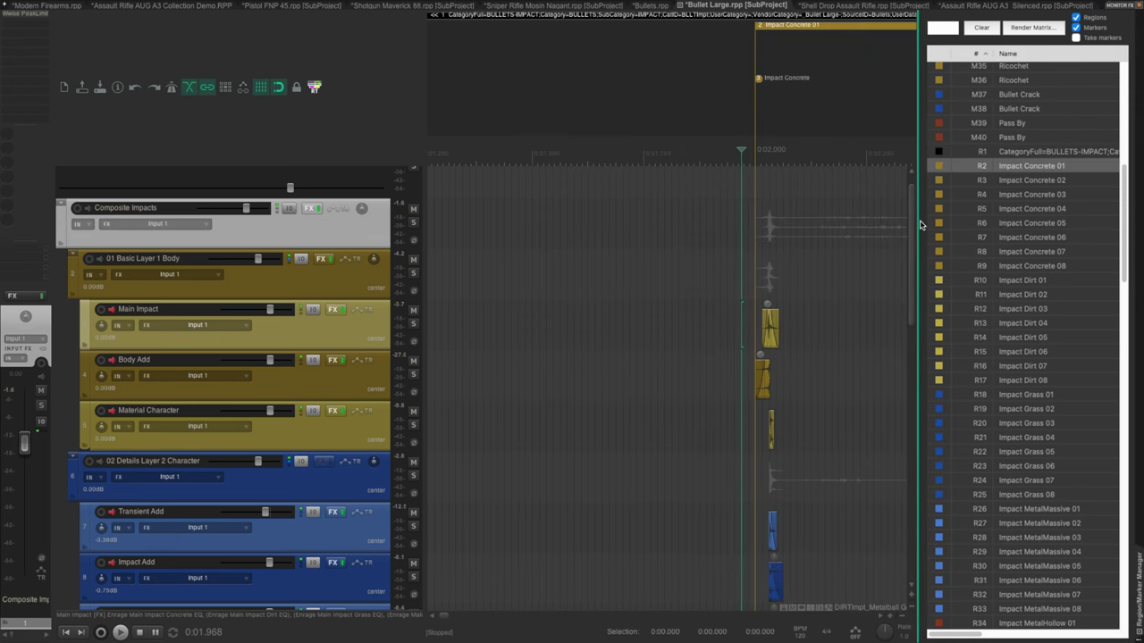
{"action": "key", "text": "space"}
{"action": "left_click", "coordinate": [1029, 180]}
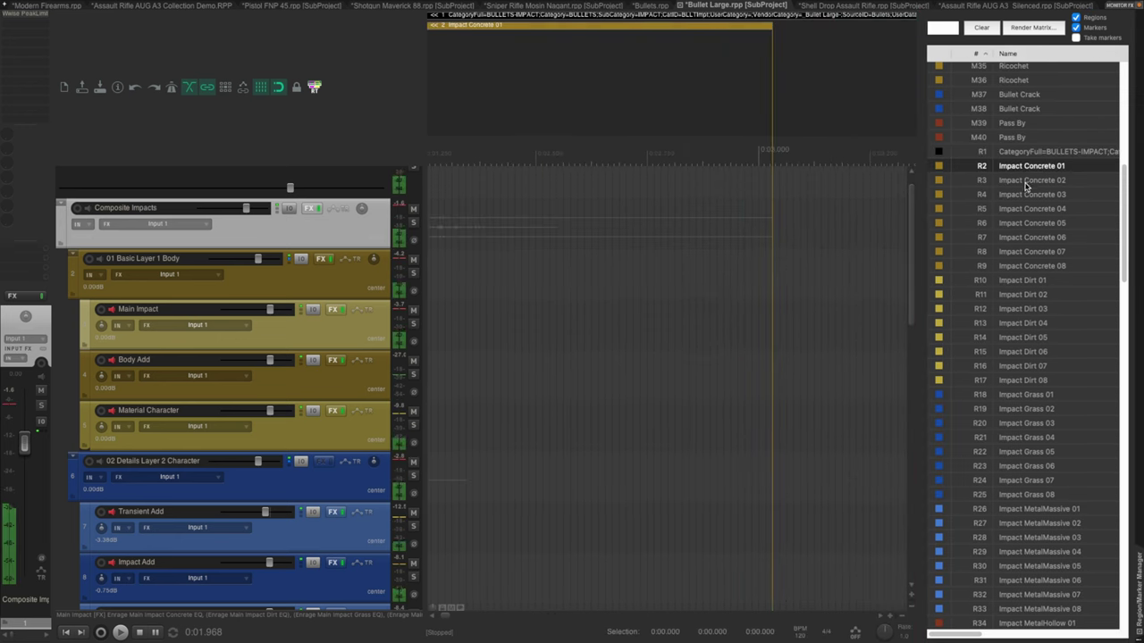
{"action": "left_click", "coordinate": [1022, 281]}
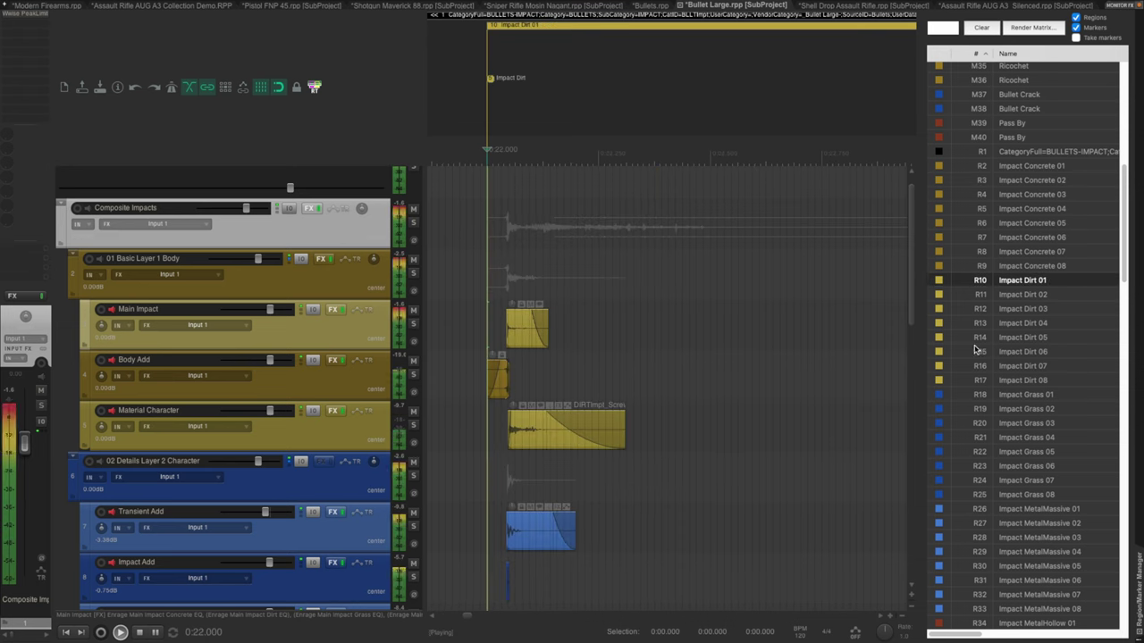
{"action": "left_click", "coordinate": [1034, 394]}
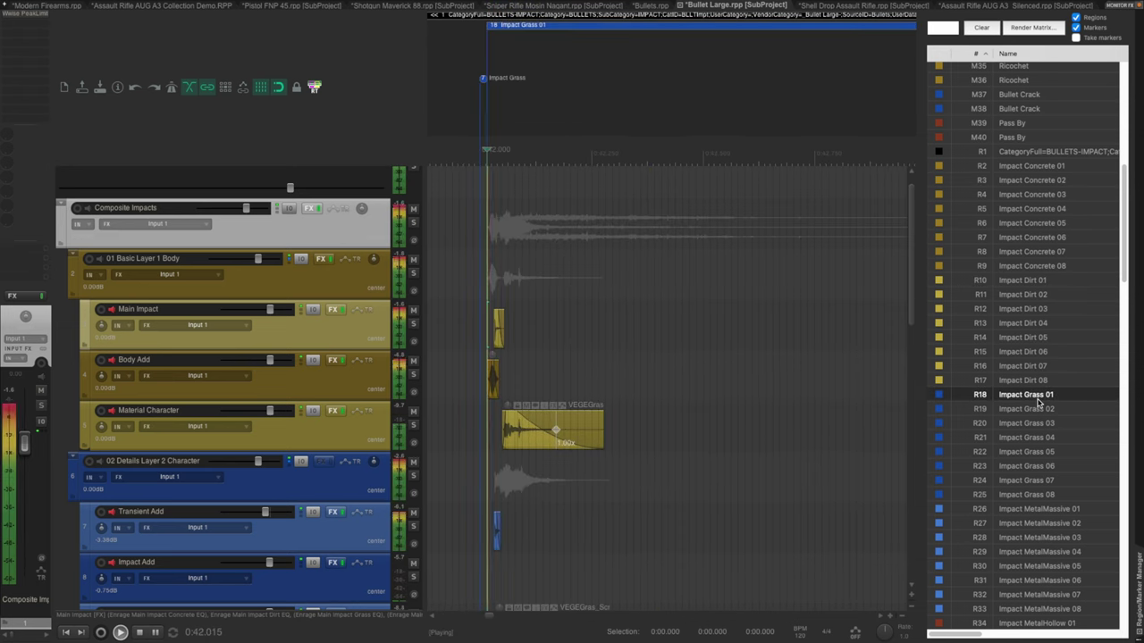
{"action": "key", "text": "space"}
{"action": "scroll", "coordinate": [999, 368], "scroll_direction": "down", "scroll_amount": 3}
{"action": "left_click", "coordinate": [1050, 409]}
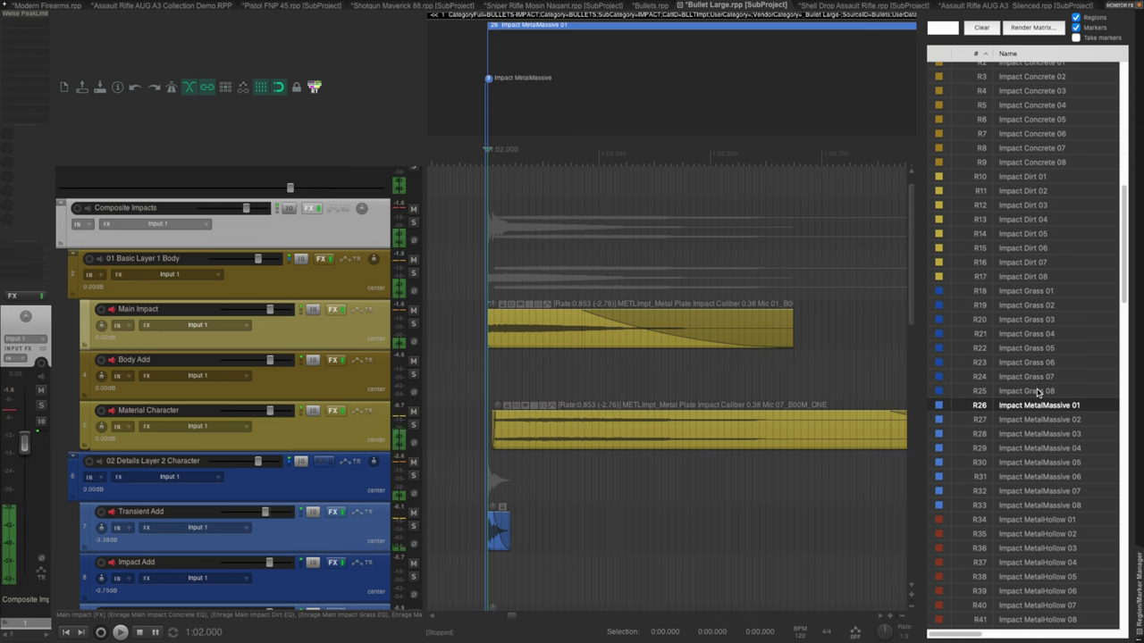
Audition the MetalHollow 01, WoodMassive 01, WoodHollow 01 and Carpet 02 impact regions.
{"action": "scroll", "coordinate": [1039, 393], "scroll_direction": "down", "scroll_amount": 5}
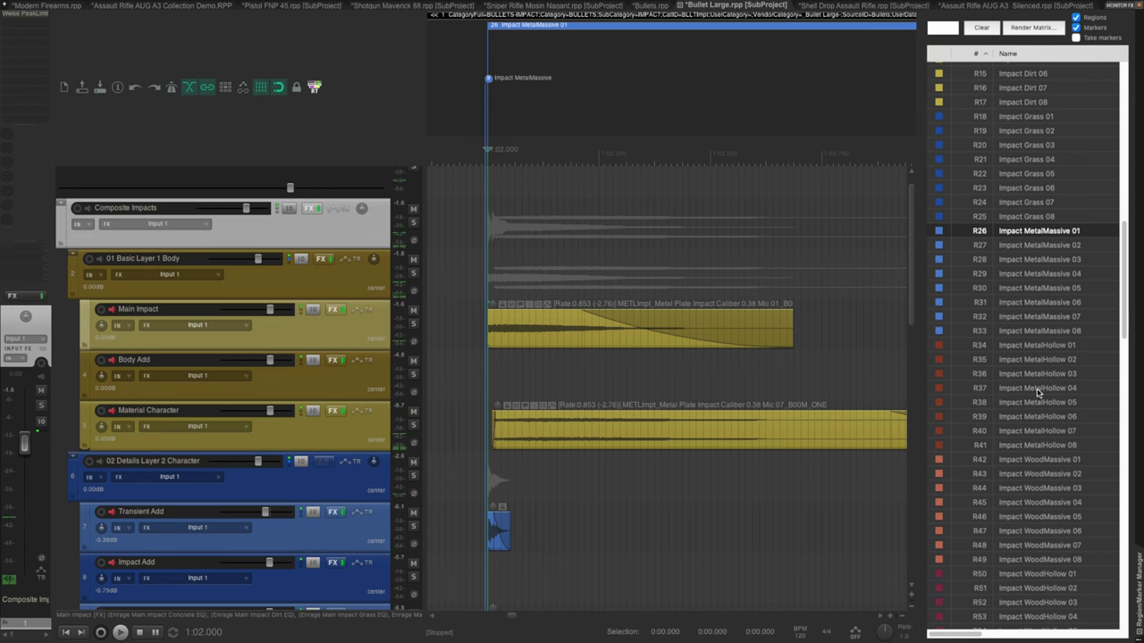
{"action": "left_click", "coordinate": [1027, 351]}
{"action": "key", "text": "space"}
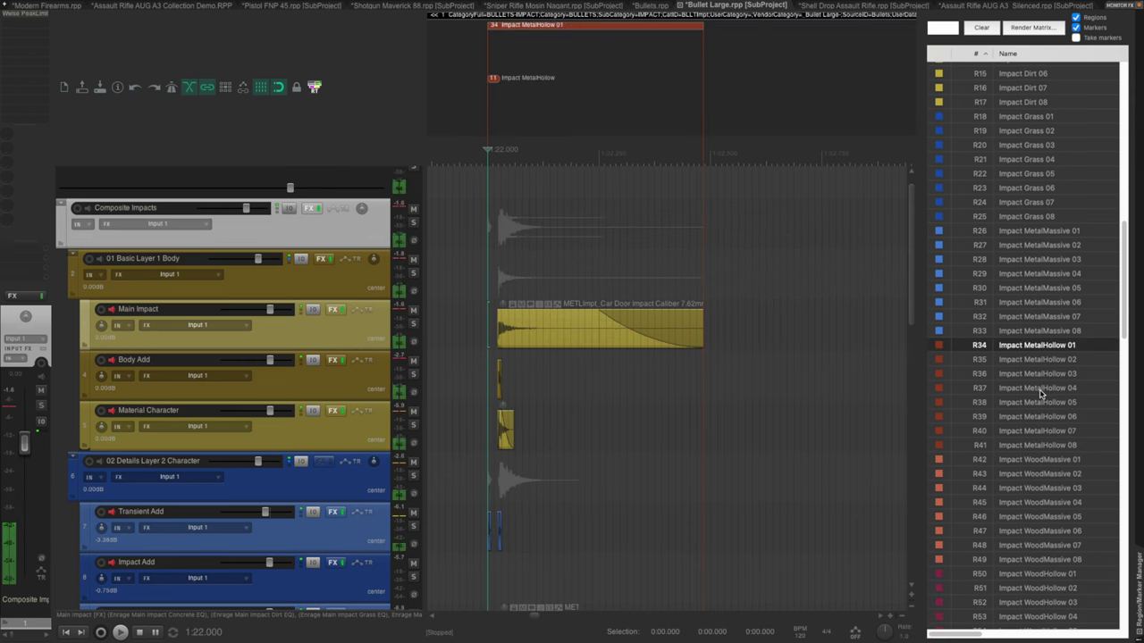
{"action": "scroll", "coordinate": [1037, 380], "scroll_direction": "down", "scroll_amount": 2}
{"action": "left_click", "coordinate": [1040, 391]}
{"action": "key", "text": "space"}
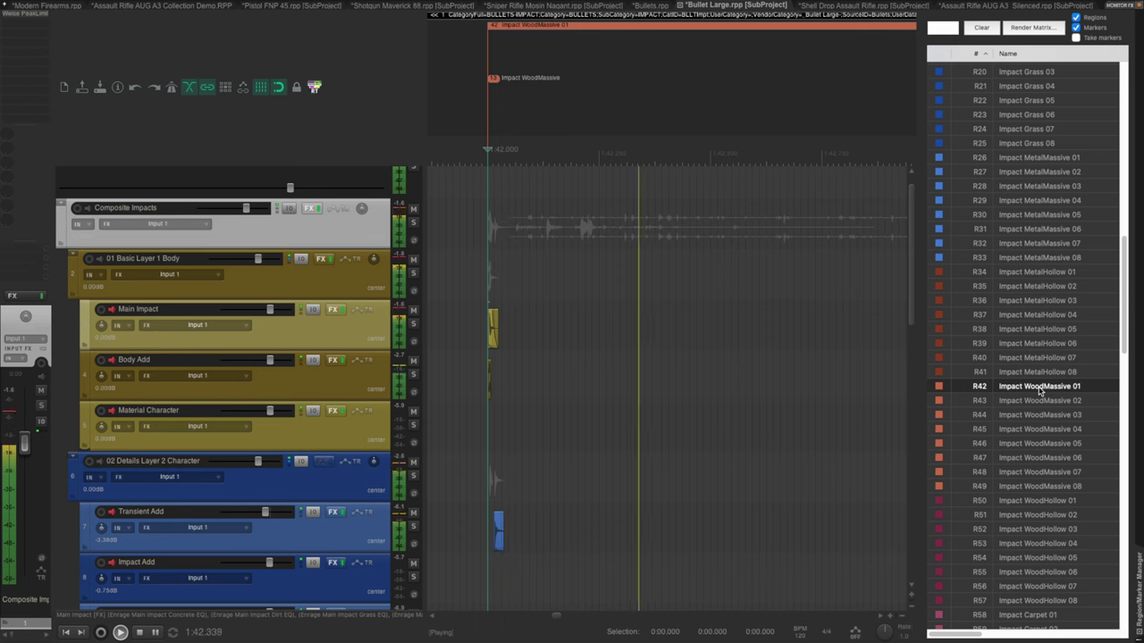
{"action": "scroll", "coordinate": [1040, 394], "scroll_direction": "down", "scroll_amount": 2}
{"action": "left_click", "coordinate": [1042, 417]}
{"action": "key", "text": "space"}
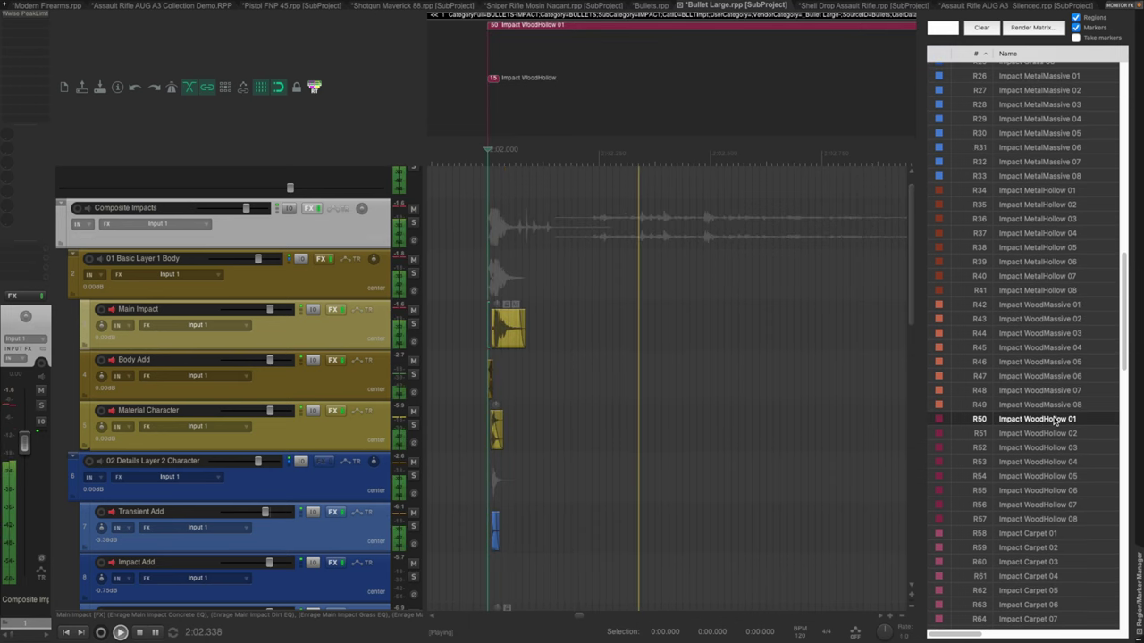
{"action": "key", "text": "space"}
{"action": "scroll", "coordinate": [1023, 402], "scroll_direction": "down", "scroll_amount": 3}
{"action": "left_click", "coordinate": [1032, 437]}
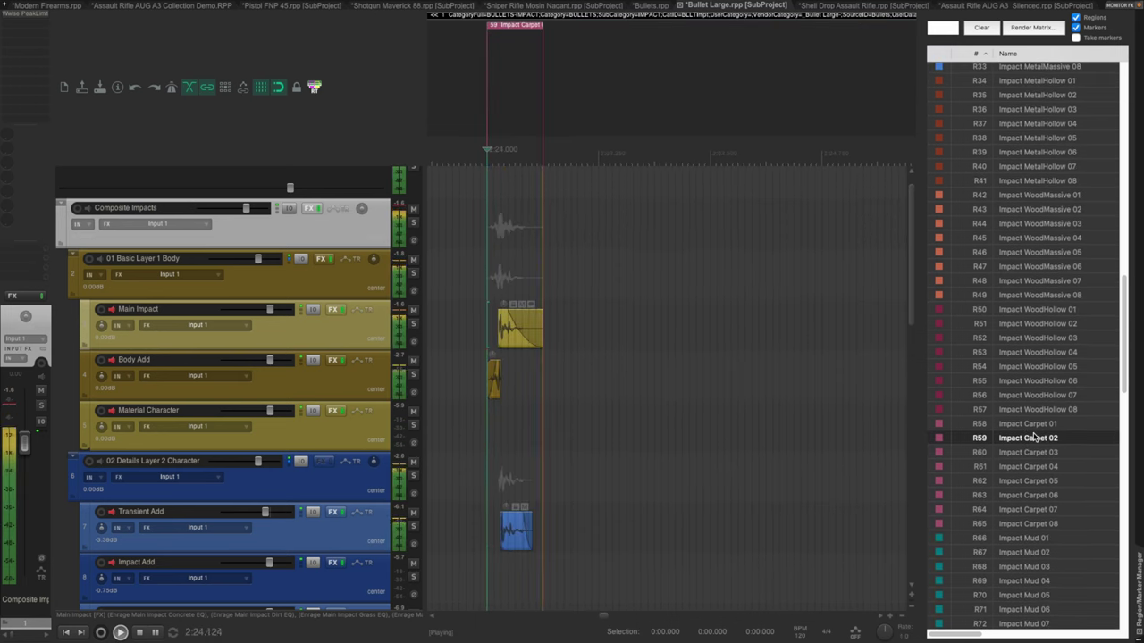
{"action": "scroll", "coordinate": [1032, 437], "scroll_direction": "down", "scroll_amount": 15}
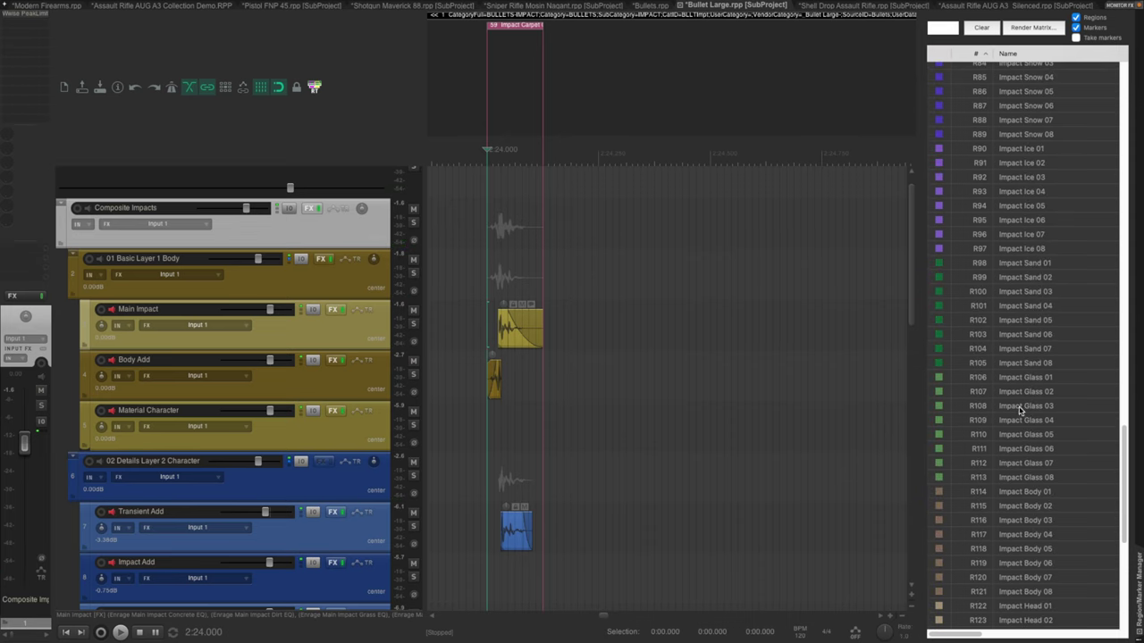
{"action": "scroll", "coordinate": [992, 390], "scroll_direction": "up", "scroll_amount": 20}
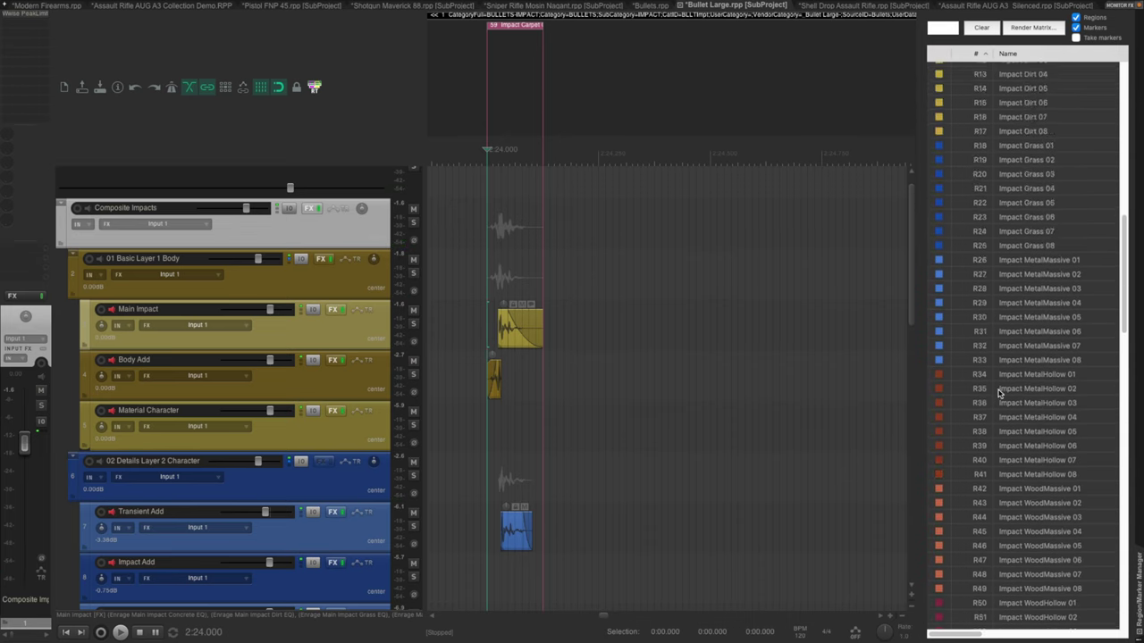
{"action": "scroll", "coordinate": [1001, 392], "scroll_direction": "up", "scroll_amount": 2}
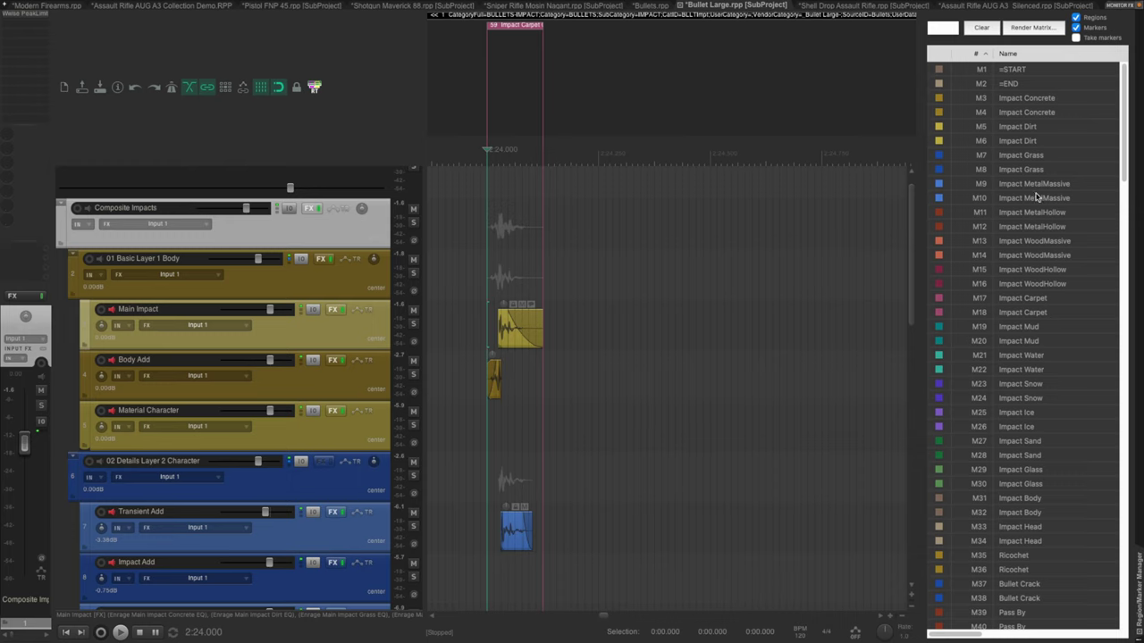
Jump back to the Impact Concrete marker at 0:02 and bring the track stack into view.
{"action": "left_click", "coordinate": [1024, 103]}
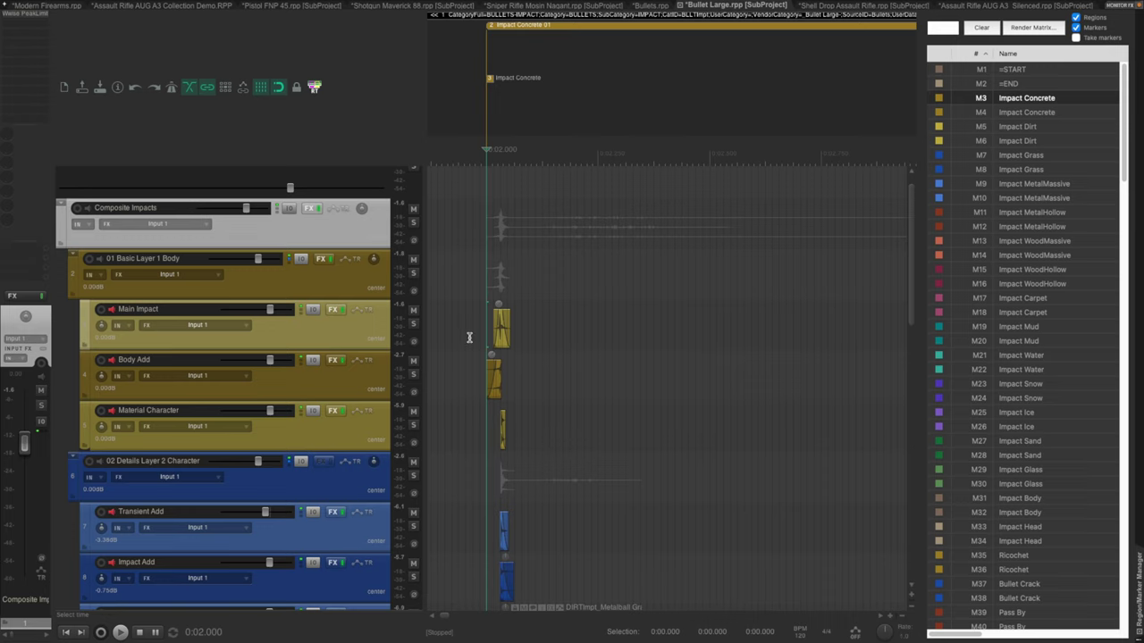
{"action": "scroll", "coordinate": [469, 336], "scroll_direction": "down", "scroll_amount": 1}
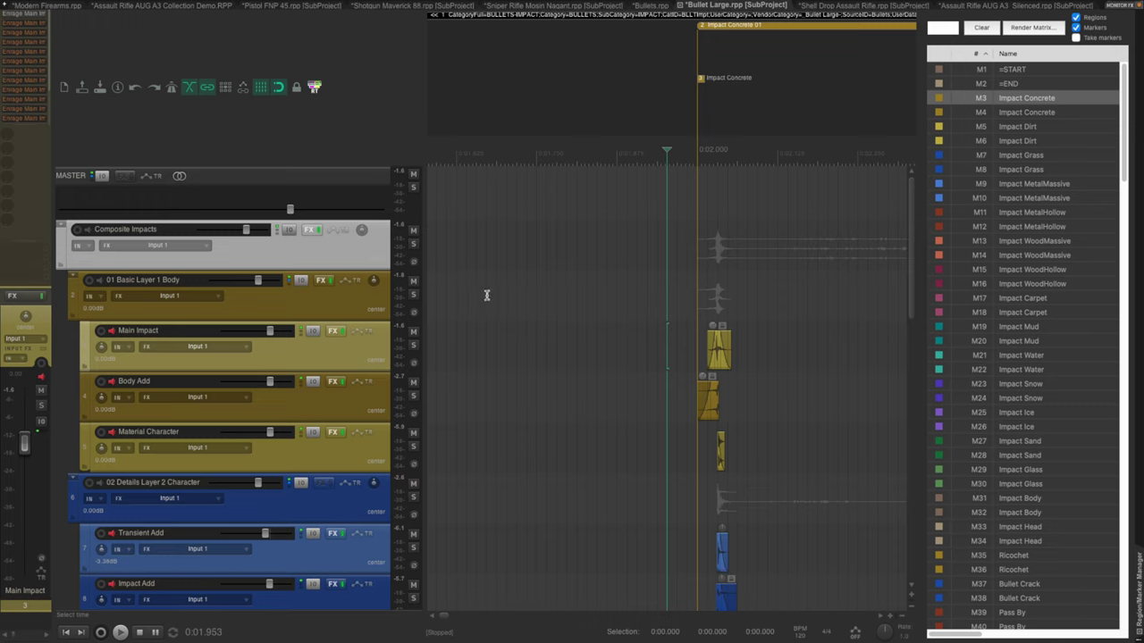
Solo and play the 01 Basic Layer 1 Body and 02 Details Layer 2 Character tracks in turn.
{"action": "left_click", "coordinate": [675, 306]}
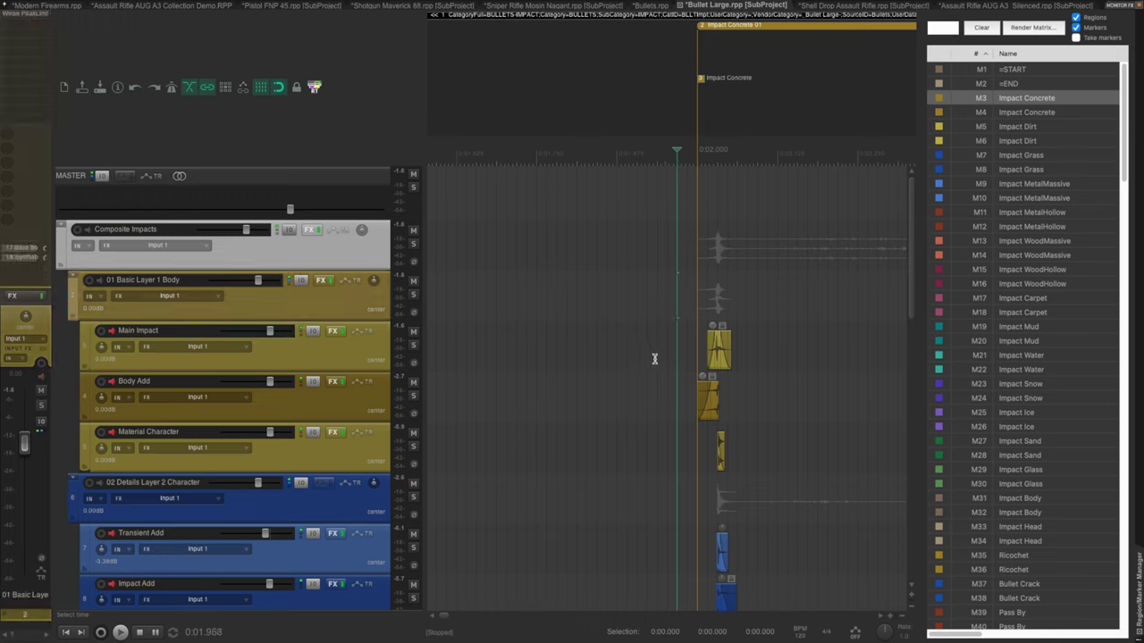
{"action": "left_click", "coordinate": [414, 298]}
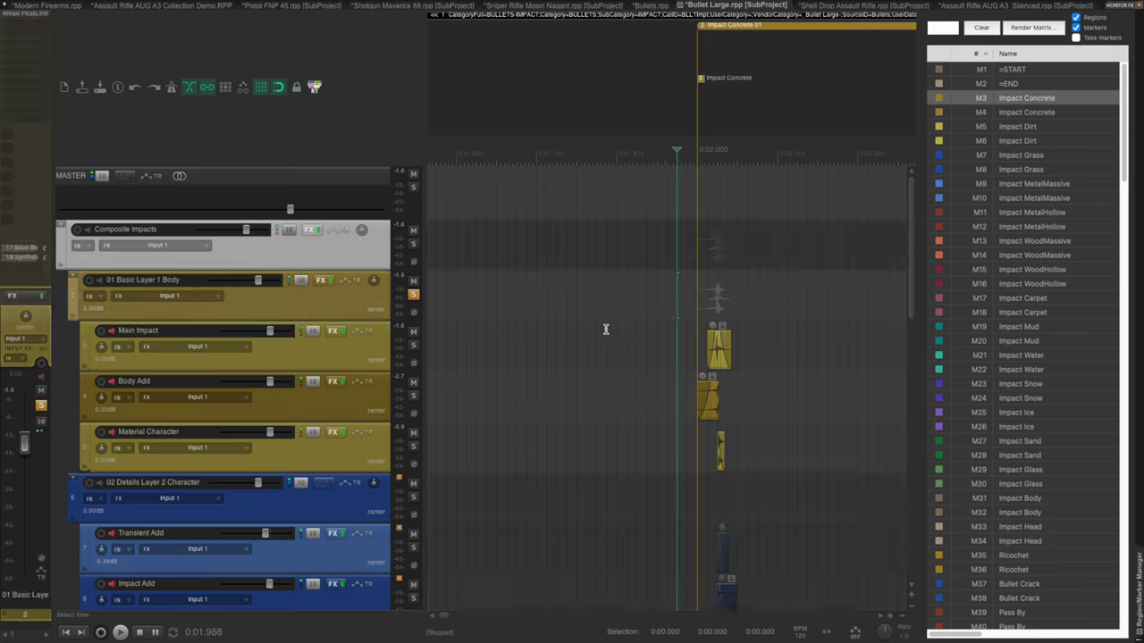
{"action": "key", "text": "space"}
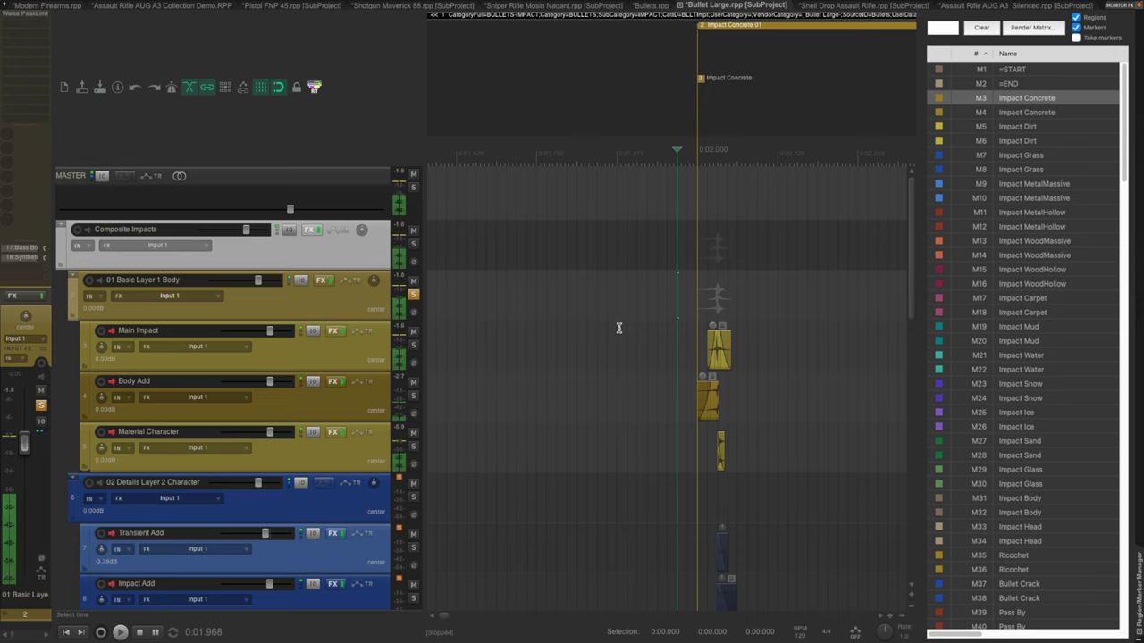
{"action": "left_click", "coordinate": [414, 295]}
{"action": "scroll", "coordinate": [533, 320], "scroll_direction": "down", "scroll_amount": 3}
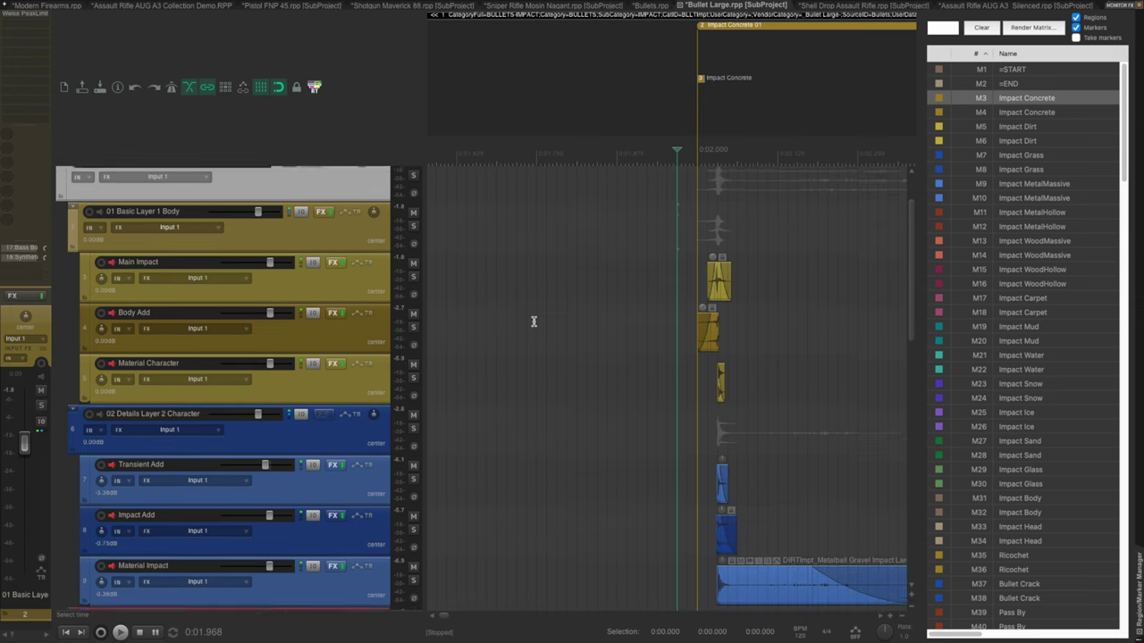
{"action": "left_click", "coordinate": [415, 403]}
{"action": "key", "text": "space"}
{"action": "key", "text": "space"}
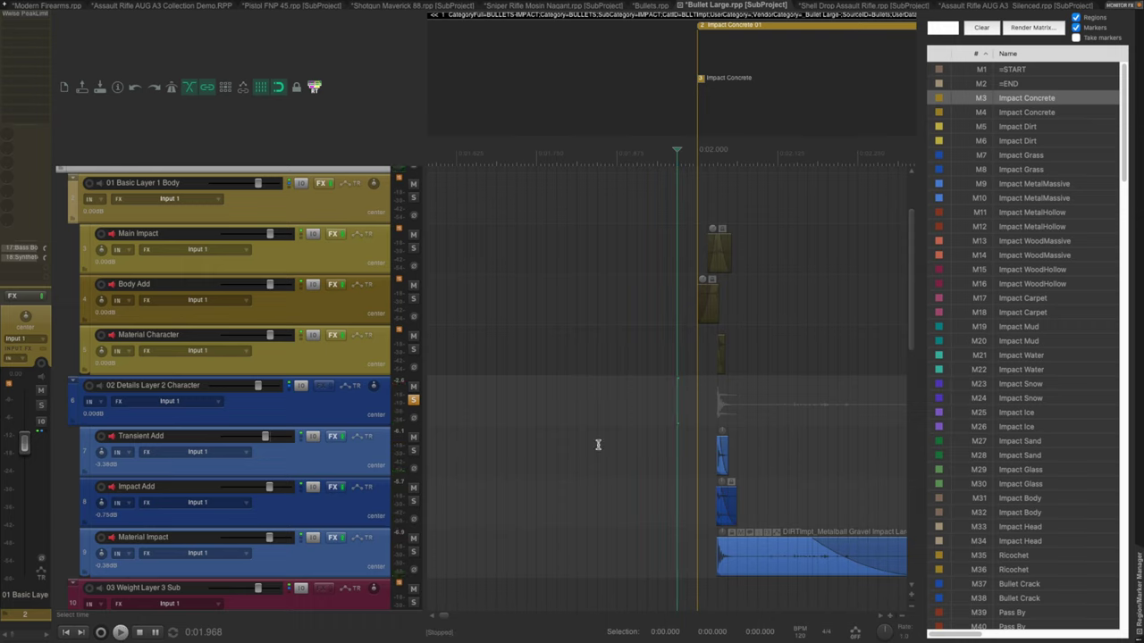
{"action": "key", "text": "space"}
{"action": "left_click", "coordinate": [414, 402]}
Solo and play the 03 Weight Layer 3 Sub and 04 Custom Layer 4 Tail layers, then toggle the Tail track's mute.
{"action": "scroll", "coordinate": [524, 347], "scroll_direction": "down", "scroll_amount": 6}
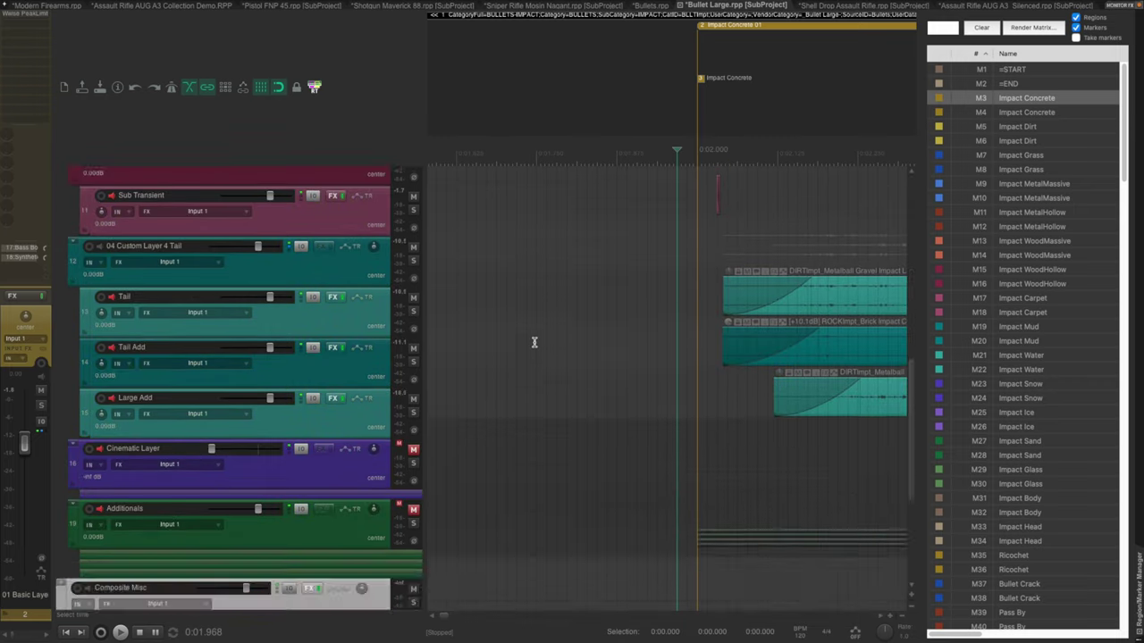
{"action": "scroll", "coordinate": [527, 344], "scroll_direction": "up", "scroll_amount": 2}
{"action": "left_click", "coordinate": [413, 310]}
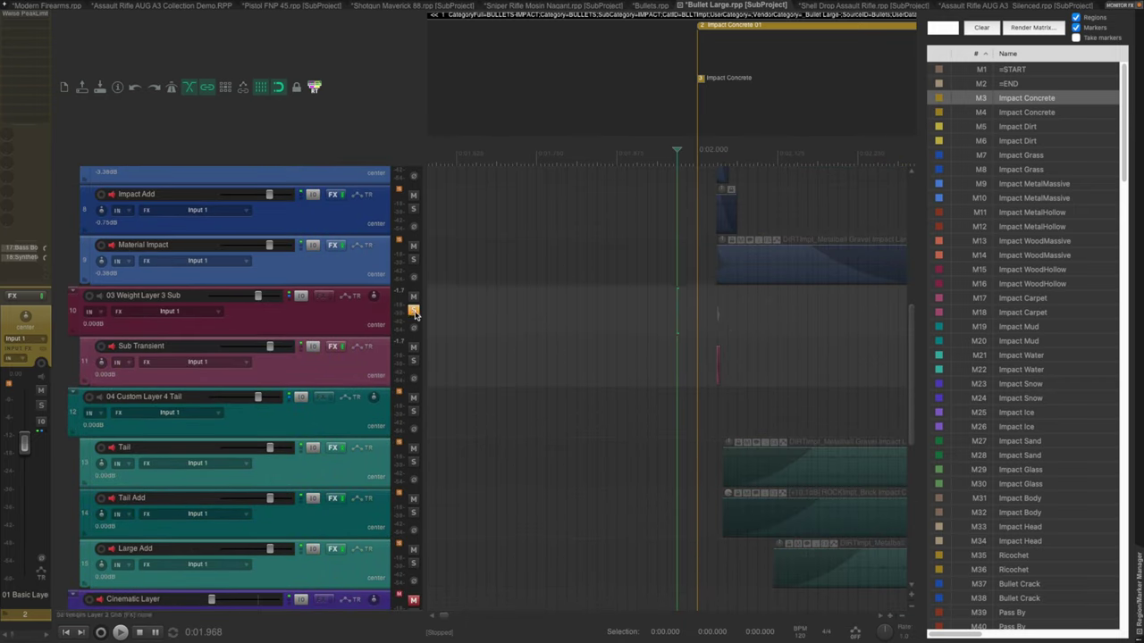
{"action": "key", "text": "space"}
{"action": "left_click", "coordinate": [413, 411]}
{"action": "scroll", "coordinate": [579, 350], "scroll_direction": "down", "scroll_amount": 1}
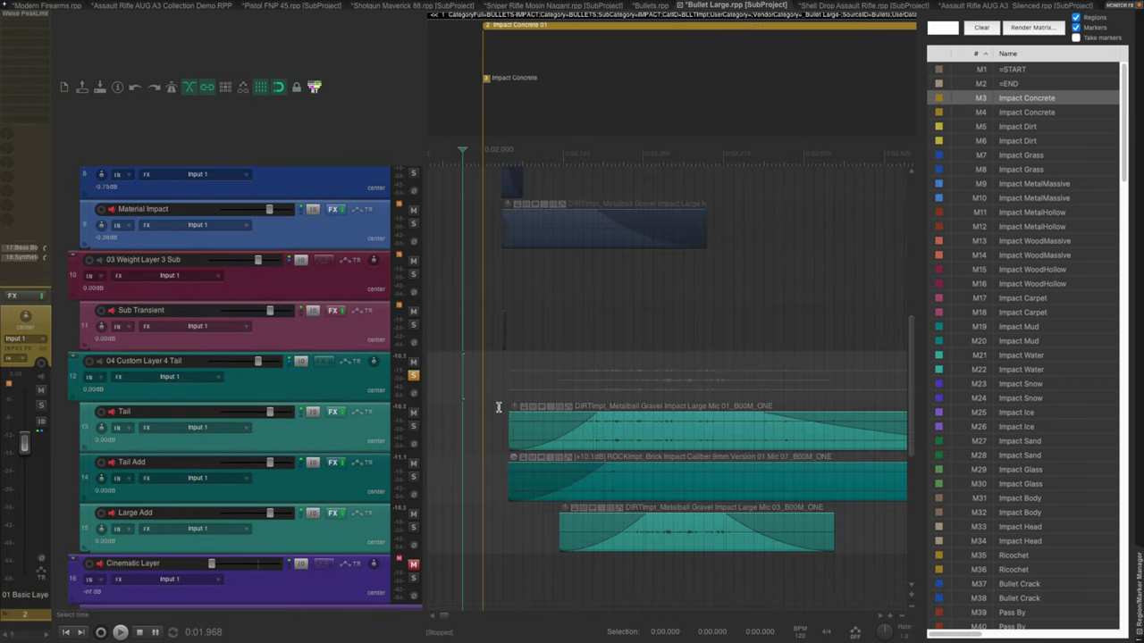
{"action": "key", "text": "space"}
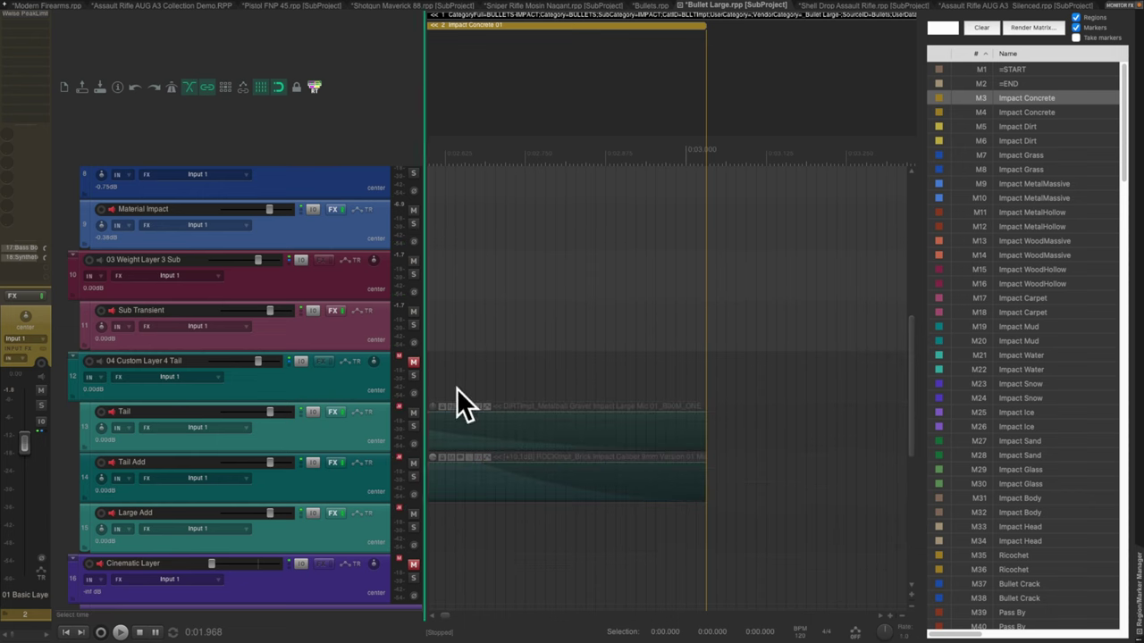
{"action": "left_click", "coordinate": [413, 363]}
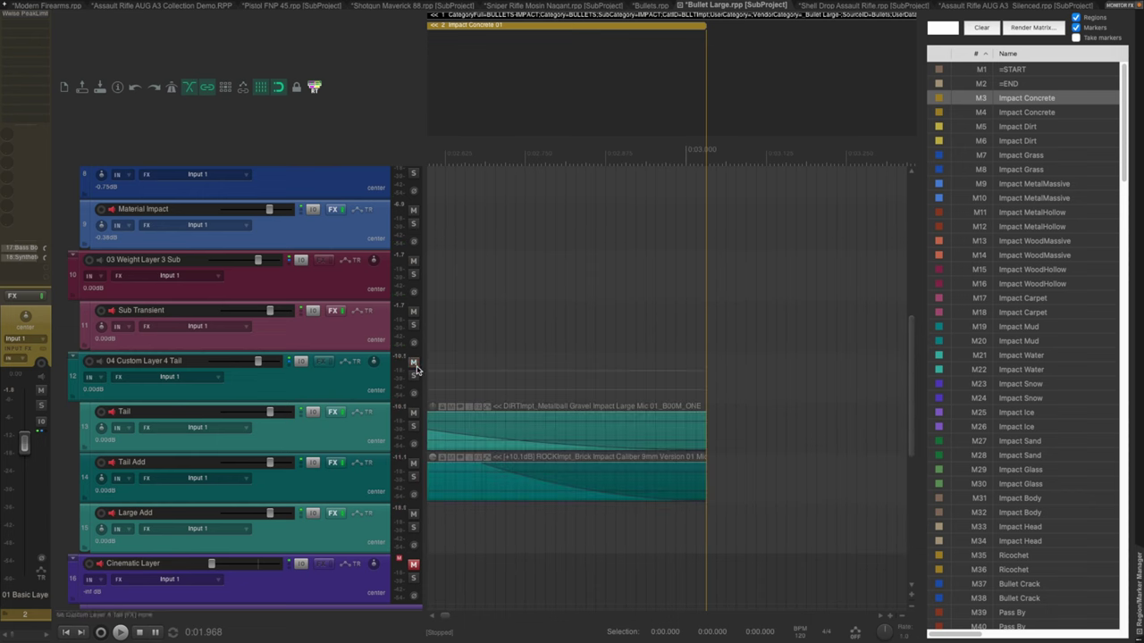
Audition the Ricochet 01 and Bullet Crack 01 regions.
{"action": "scroll", "coordinate": [978, 325], "scroll_direction": "down", "scroll_amount": 20}
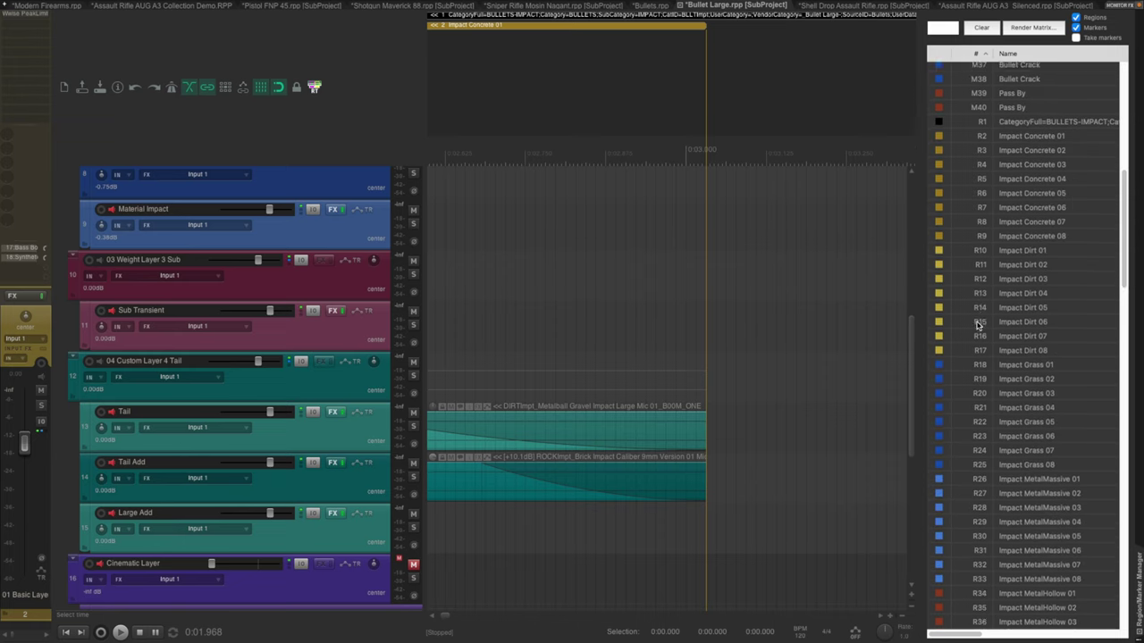
{"action": "scroll", "coordinate": [977, 325], "scroll_direction": "down", "scroll_amount": 20}
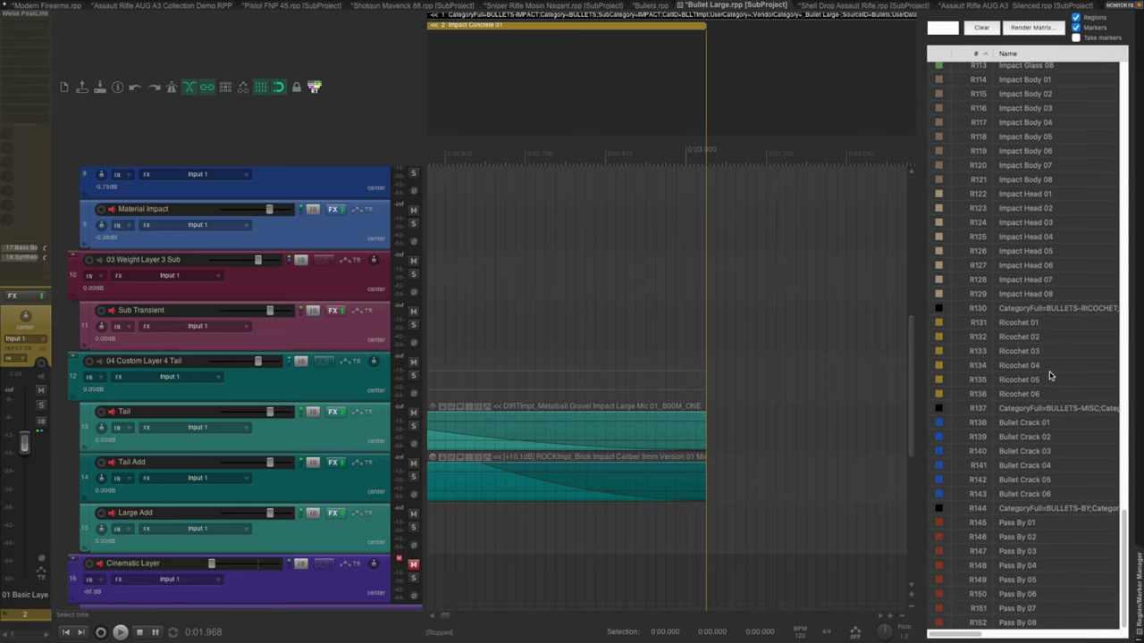
{"action": "left_click", "coordinate": [1021, 325]}
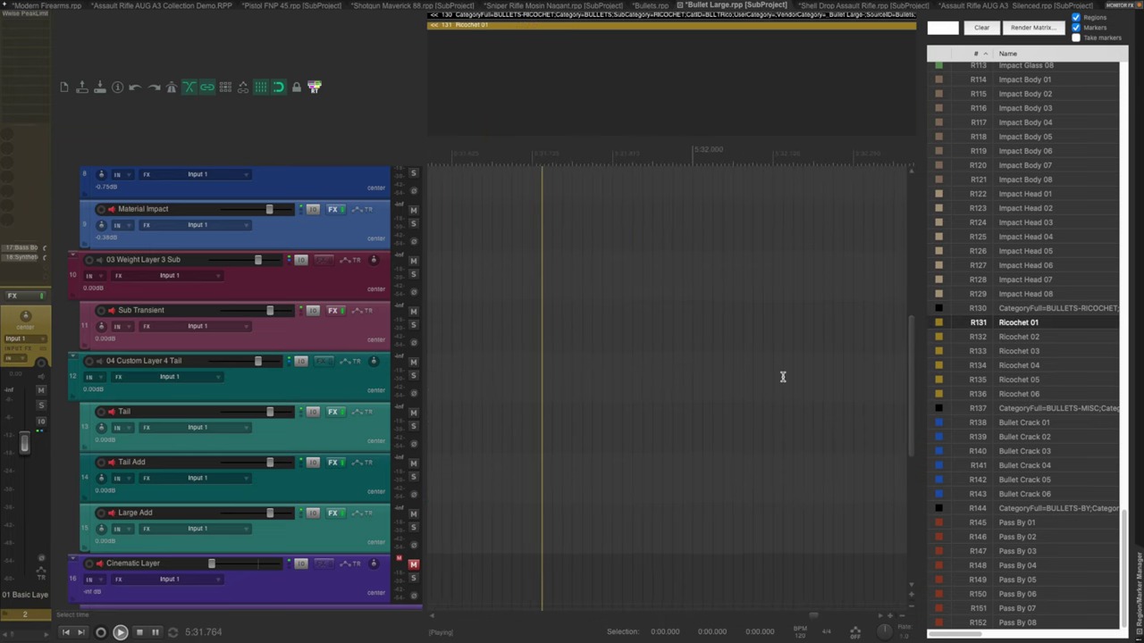
{"action": "left_click", "coordinate": [1024, 422]}
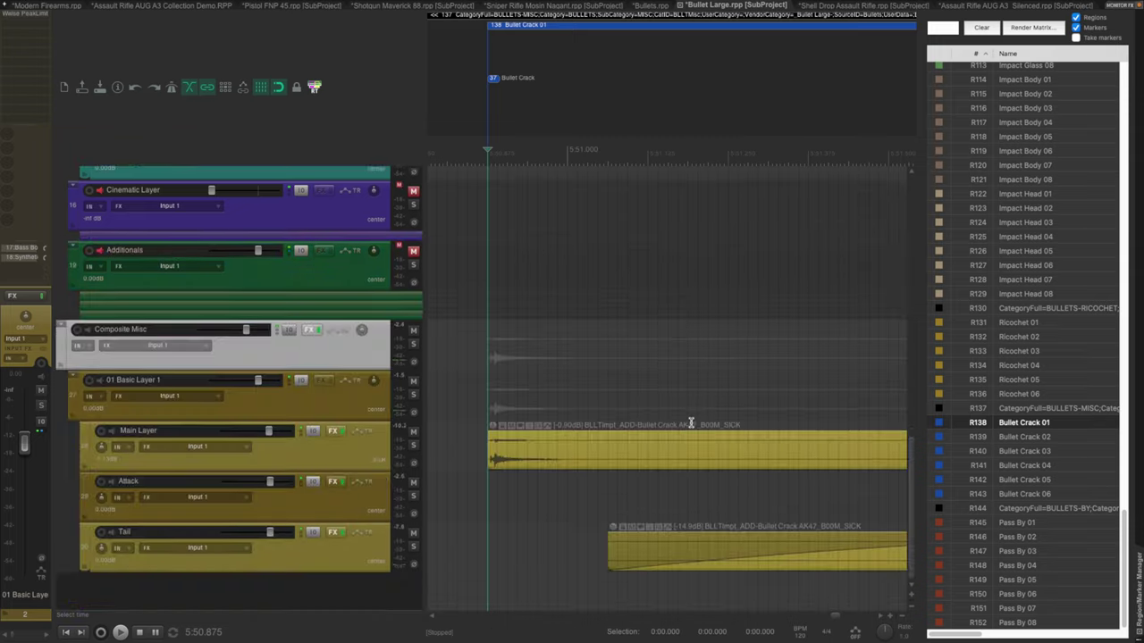
{"action": "key", "text": "space"}
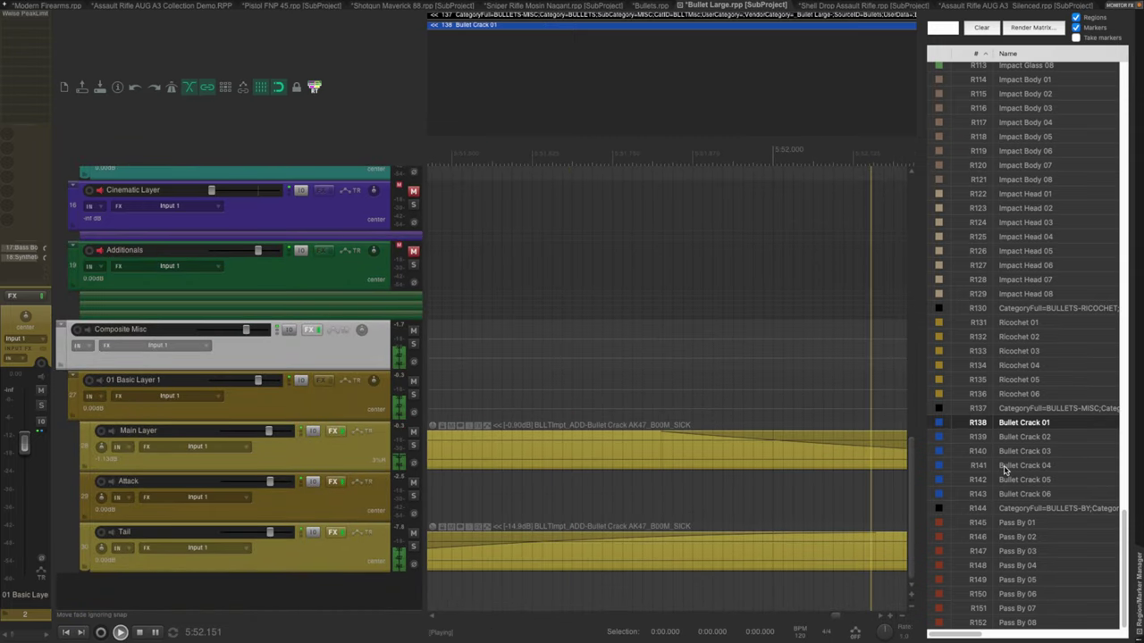
{"action": "key", "text": "space"}
Step through and play the Pass By regions up to Pass By 07, then return to Bullets.rpp.
{"action": "left_click", "coordinate": [1016, 523]}
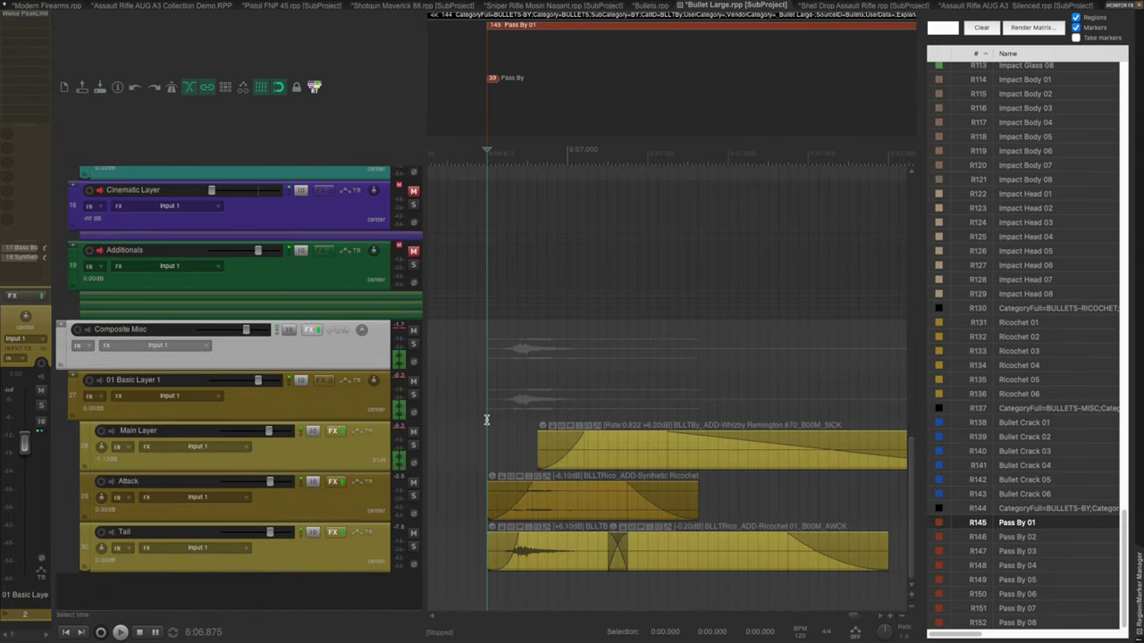
{"action": "key", "text": "Down"}
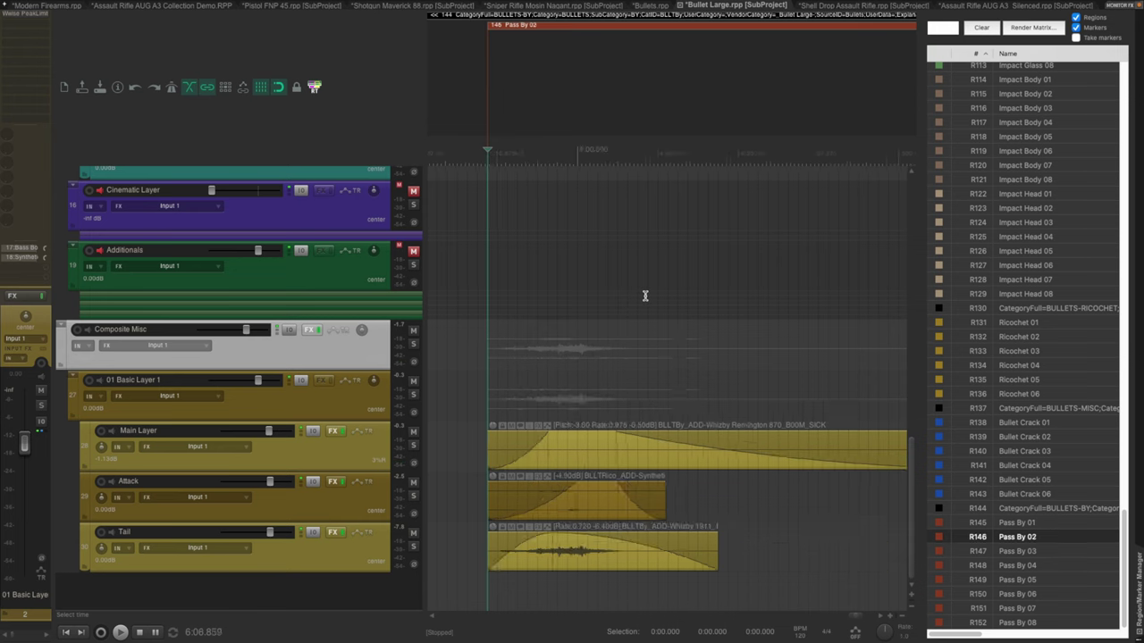
{"action": "key", "text": "Down"}
{"action": "key", "text": "space"}
{"action": "key", "text": "Down"}
{"action": "key", "text": "space"}
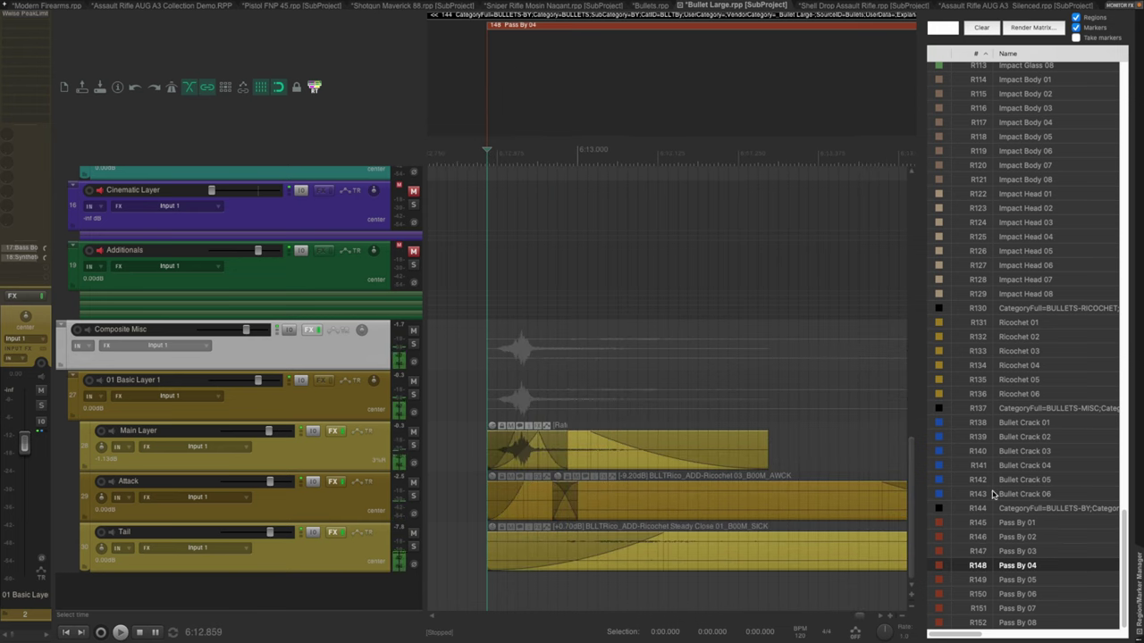
{"action": "left_click", "coordinate": [1026, 525]}
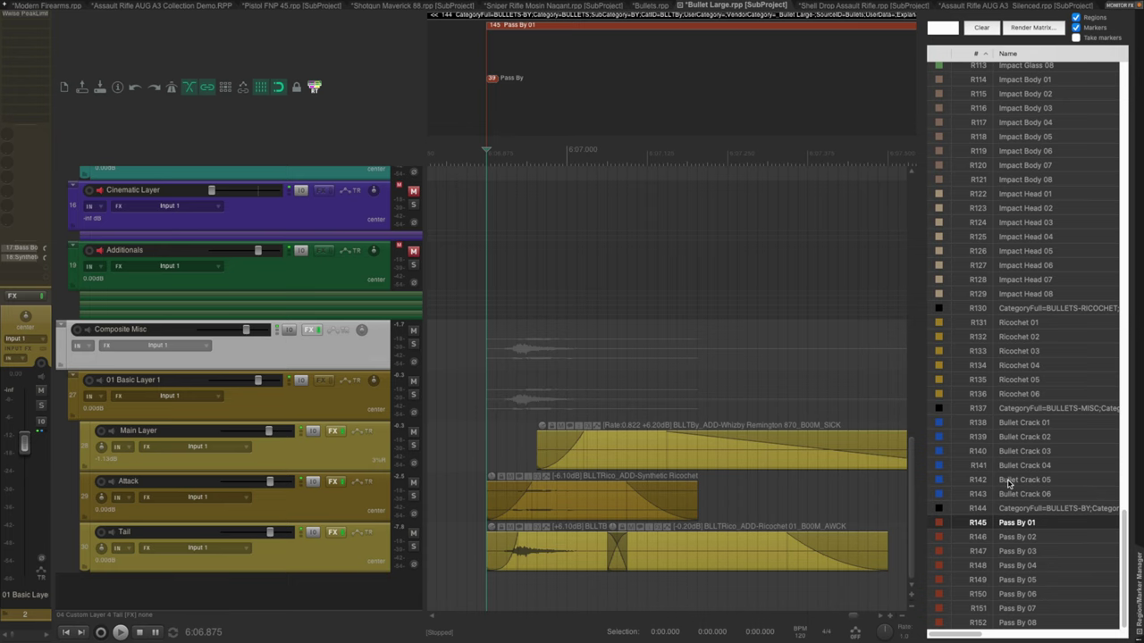
{"action": "left_click", "coordinate": [1017, 593]}
{"action": "left_click", "coordinate": [1017, 607]}
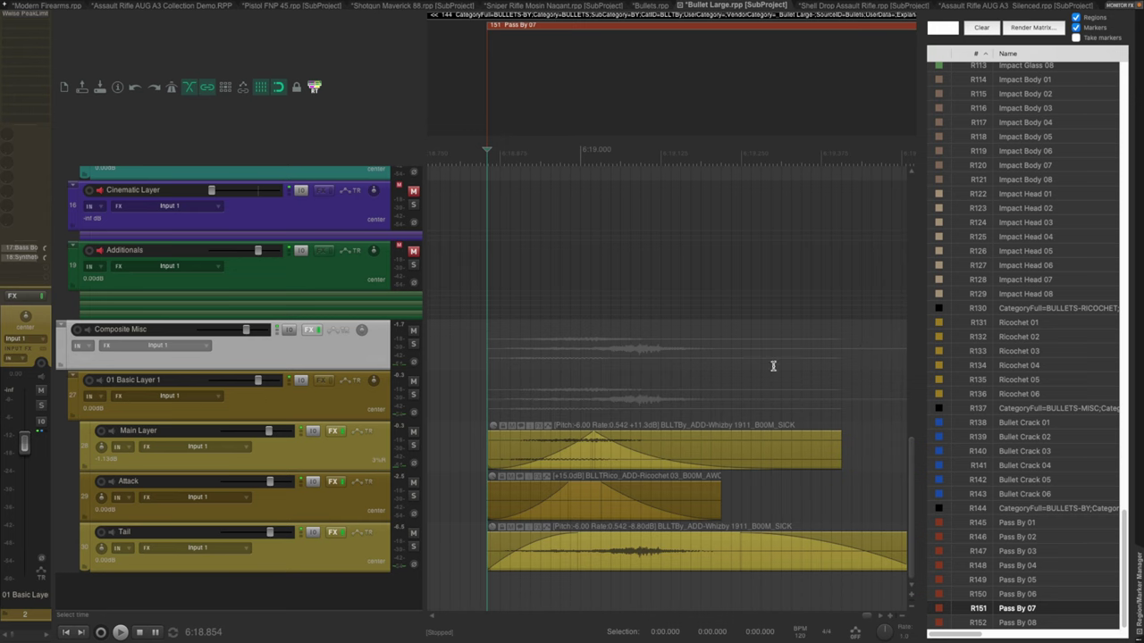
{"action": "key", "text": "ctrl+shift+Tab"}
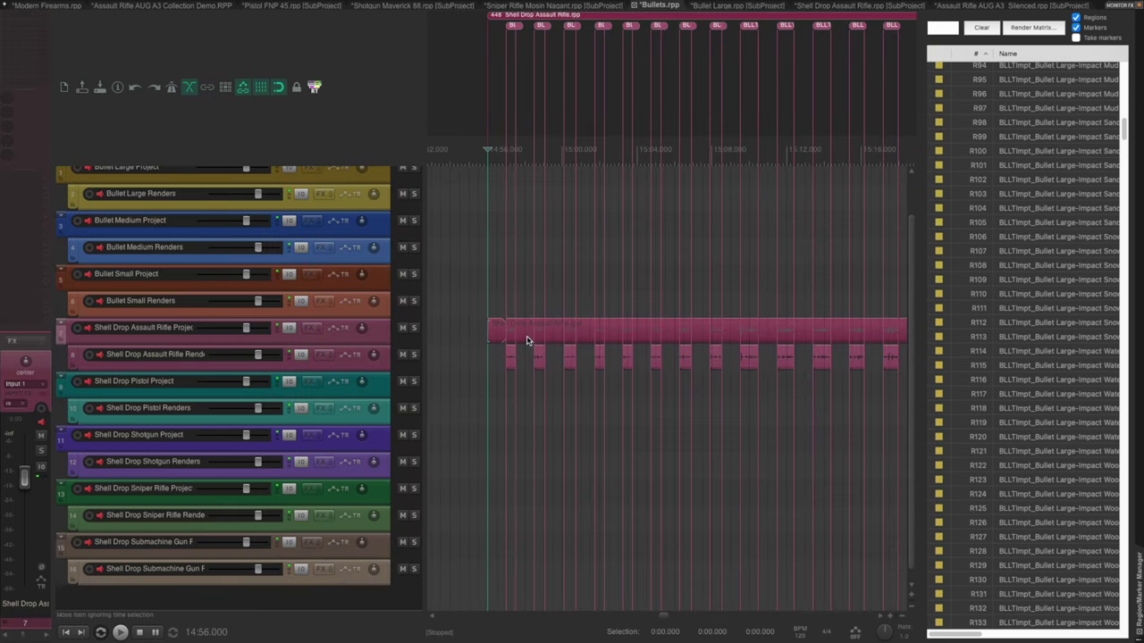
Open the Shell Drop Assault Rifle.rpp subproject item from the Bullets project.
{"action": "double_click", "coordinate": [535, 338]}
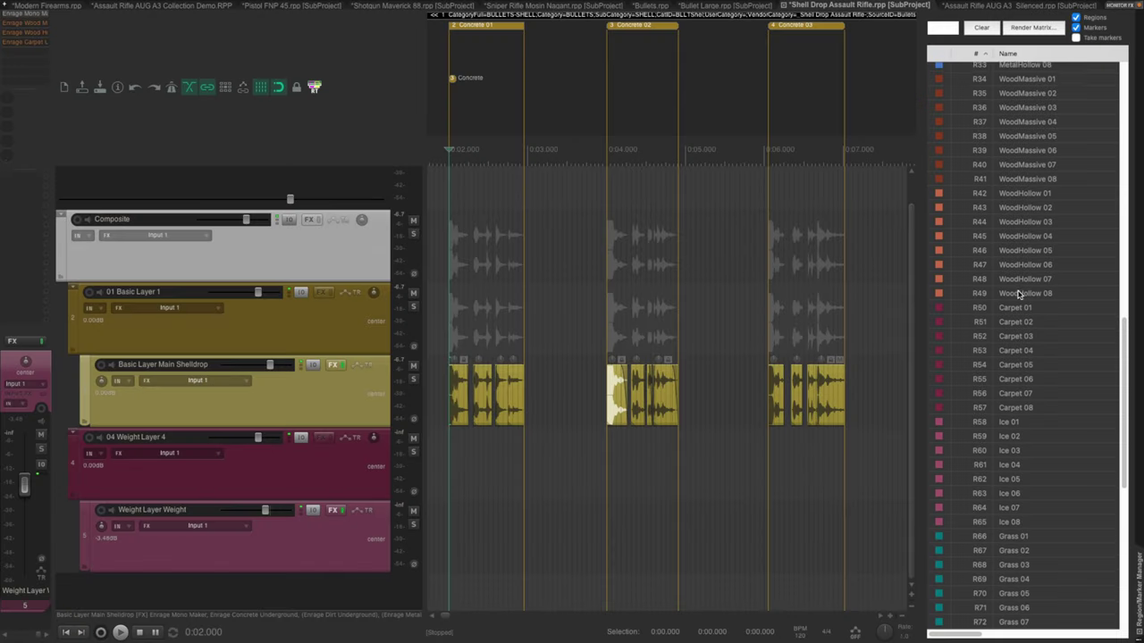
{"action": "scroll", "coordinate": [1017, 290], "scroll_direction": "up", "scroll_amount": 15}
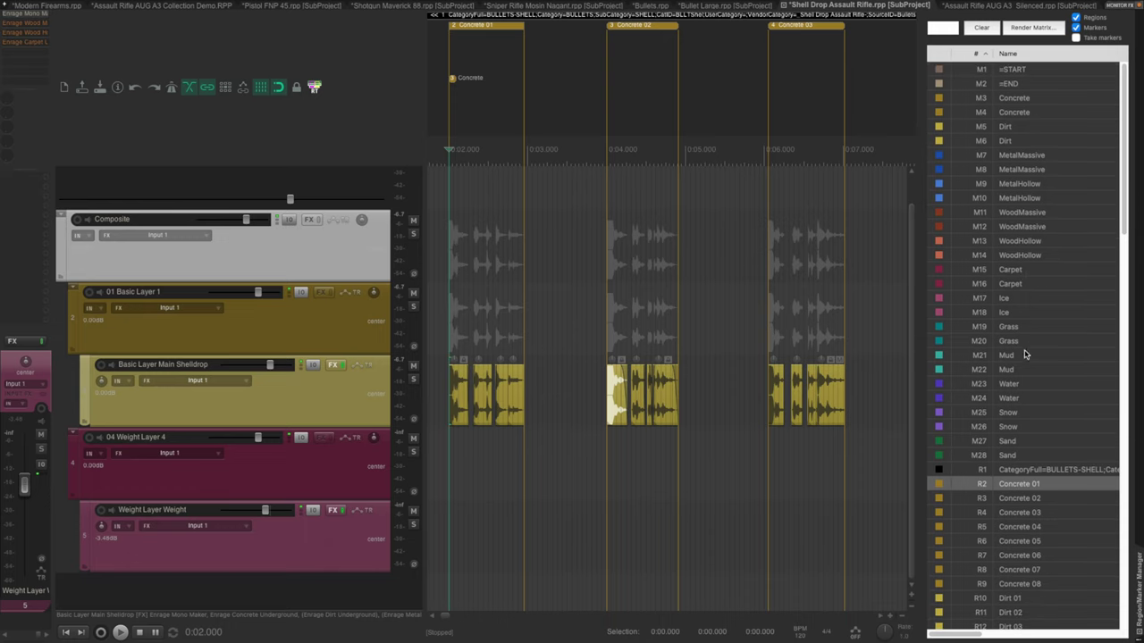
Audition the Ice, Mud, Water, Snow and Sand markers and Concrete 02, then select track 01 Basic Layer 1.
{"action": "left_click", "coordinate": [1009, 300]}
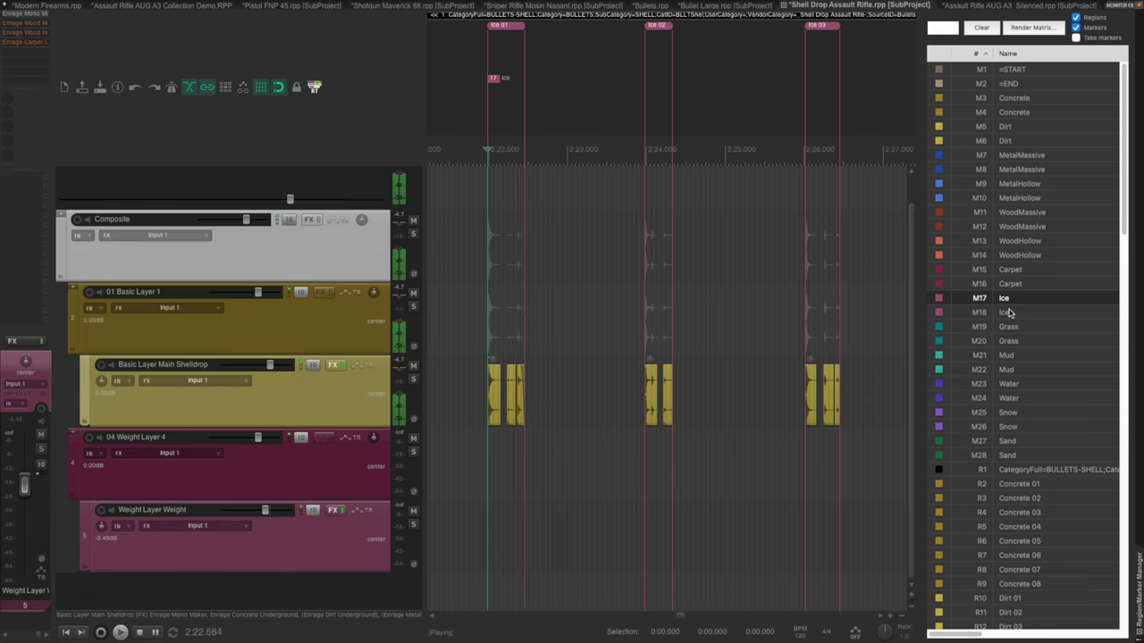
{"action": "left_click", "coordinate": [1010, 312]}
{"action": "left_click", "coordinate": [1010, 355]}
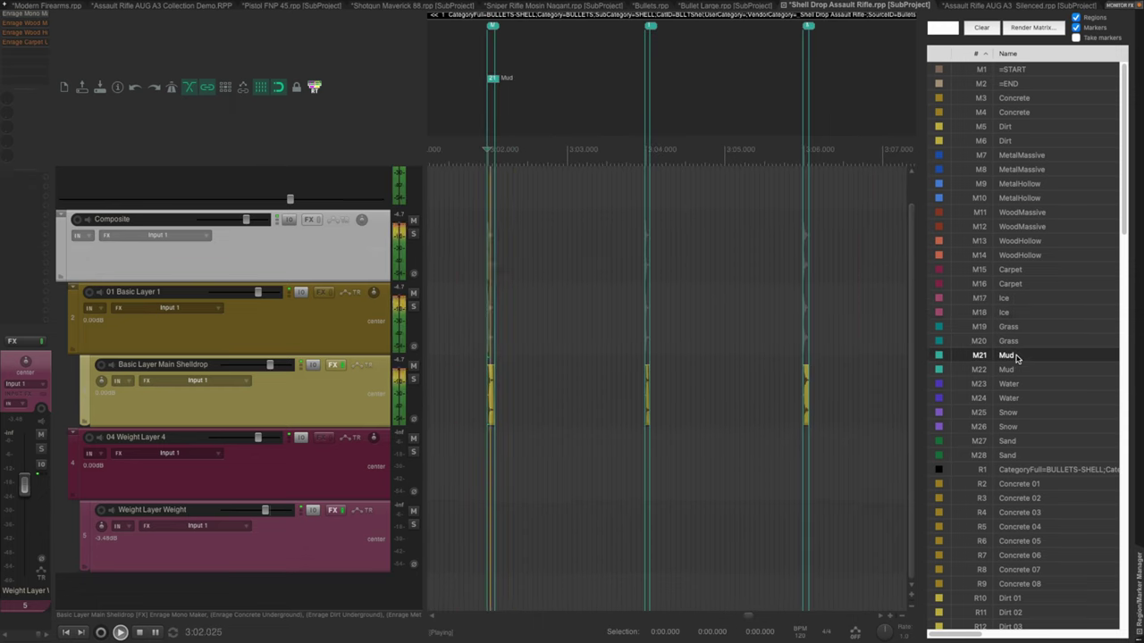
{"action": "left_click", "coordinate": [1022, 385]}
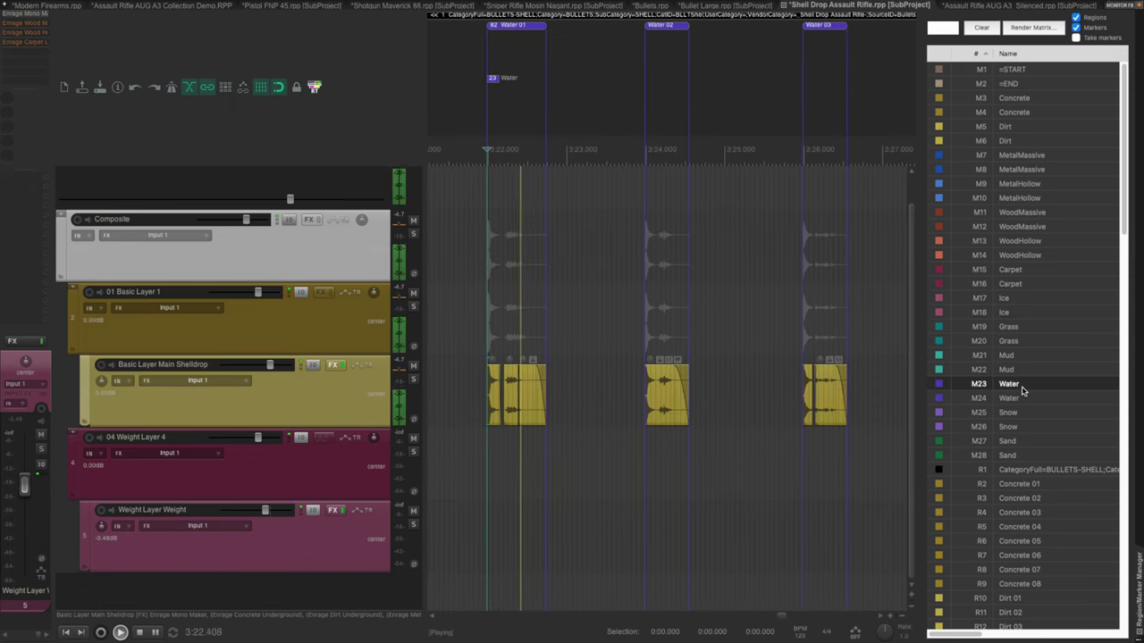
{"action": "key", "text": "space"}
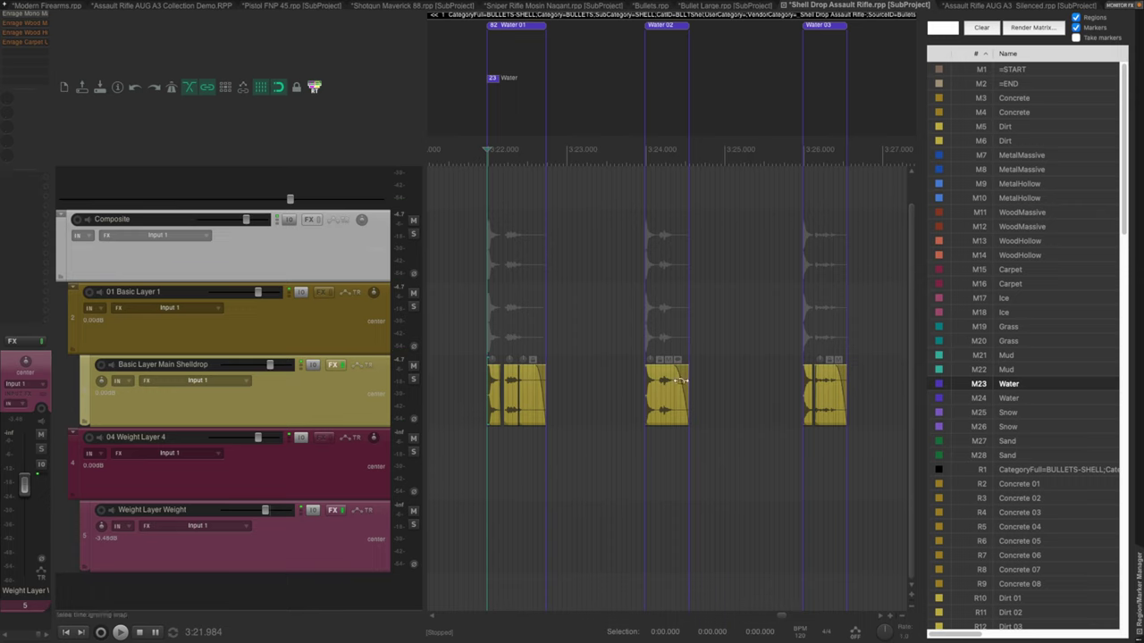
{"action": "left_click", "coordinate": [1025, 427]}
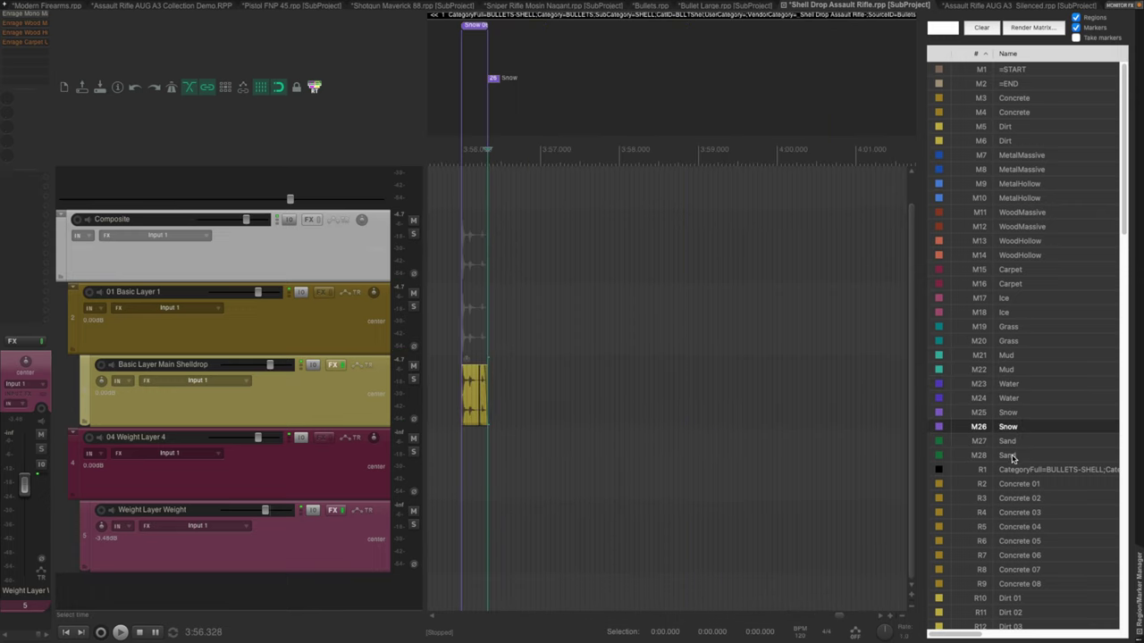
{"action": "left_click", "coordinate": [1013, 457]}
{"action": "left_click", "coordinate": [1030, 505]}
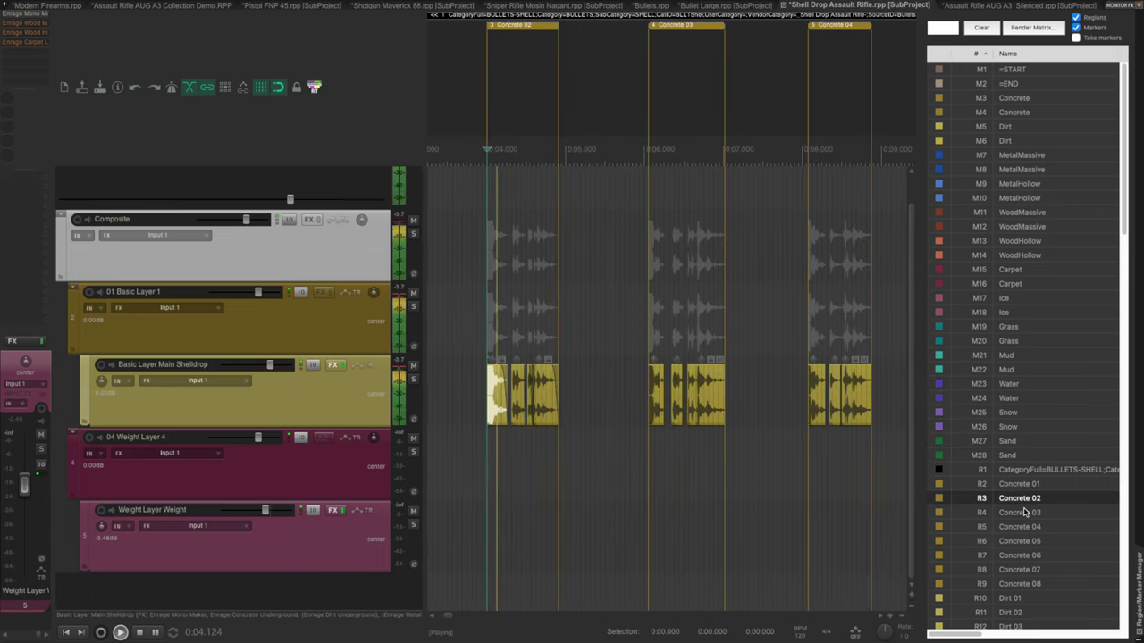
{"action": "key", "text": "space"}
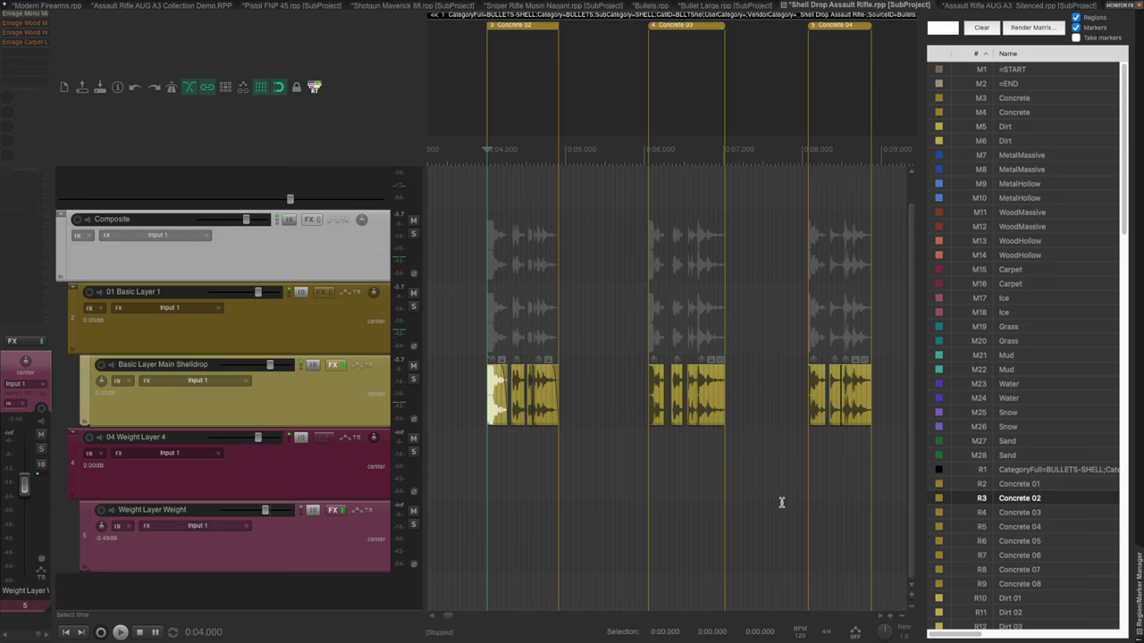
{"action": "left_click", "coordinate": [343, 336]}
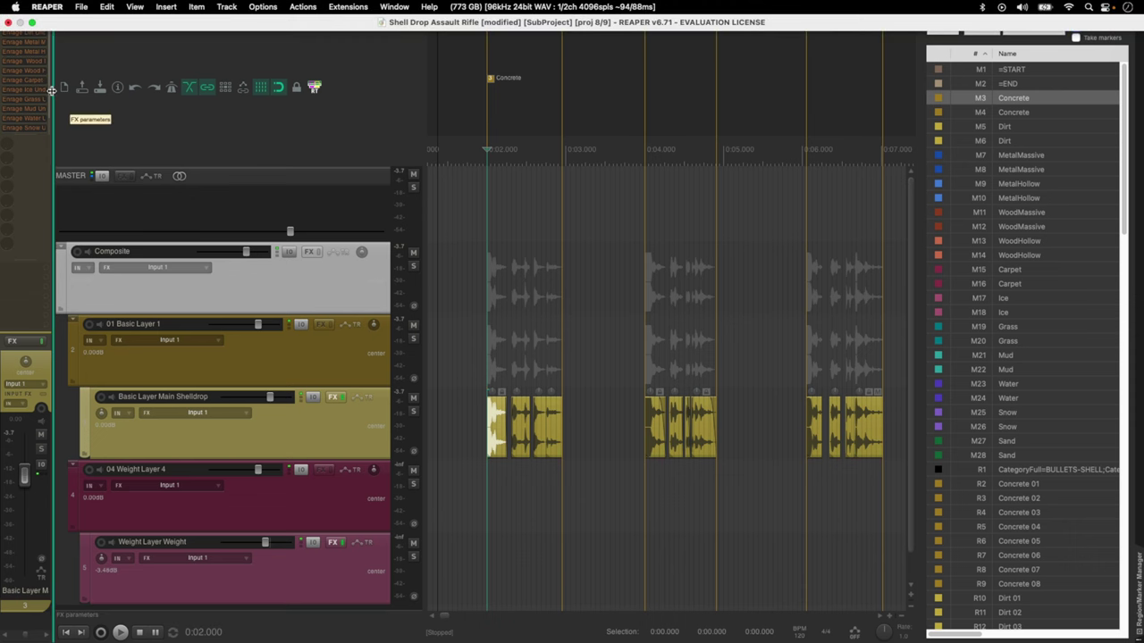
Bypass the Enrage Mono Maker plugin and close its window.
{"action": "left_click", "coordinate": [18, 23]}
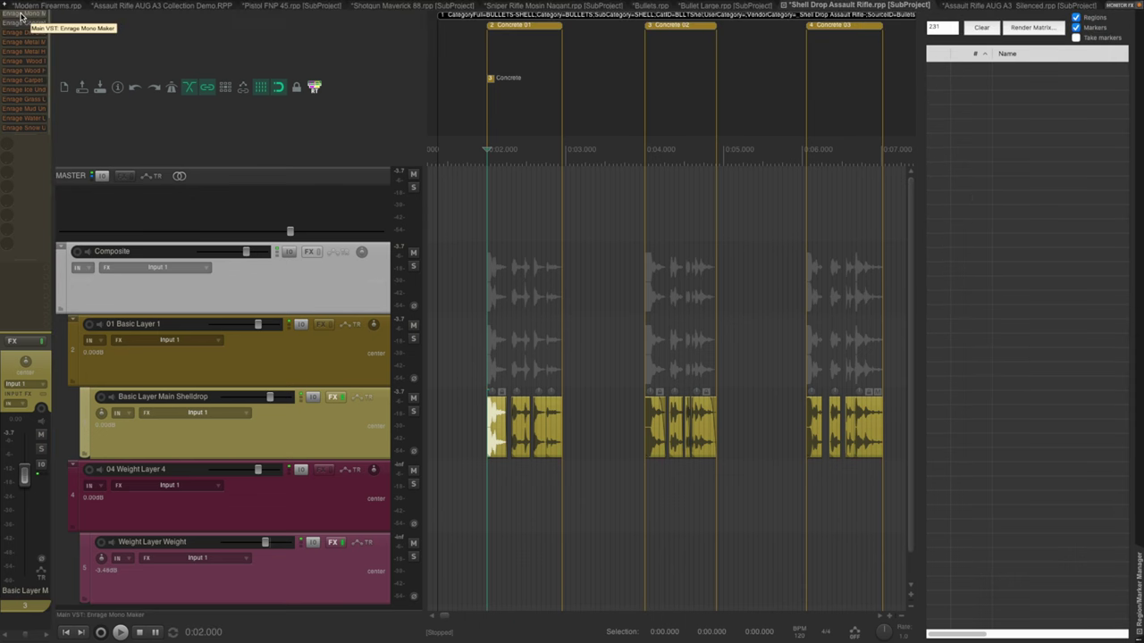
{"action": "left_click", "coordinate": [25, 14]}
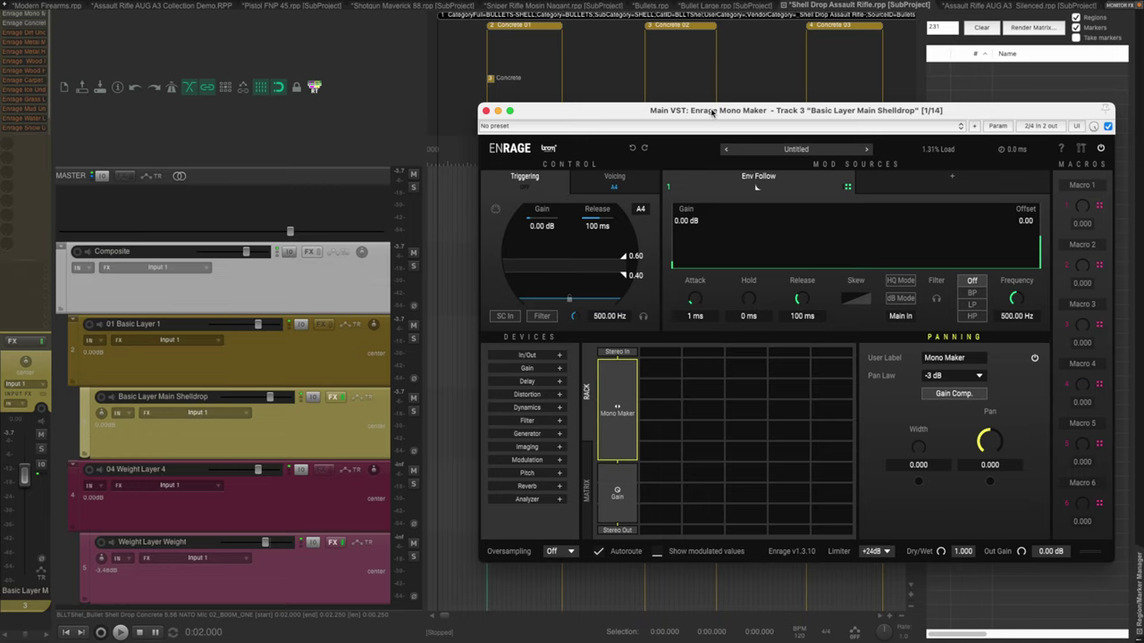
{"action": "left_click", "coordinate": [485, 110]}
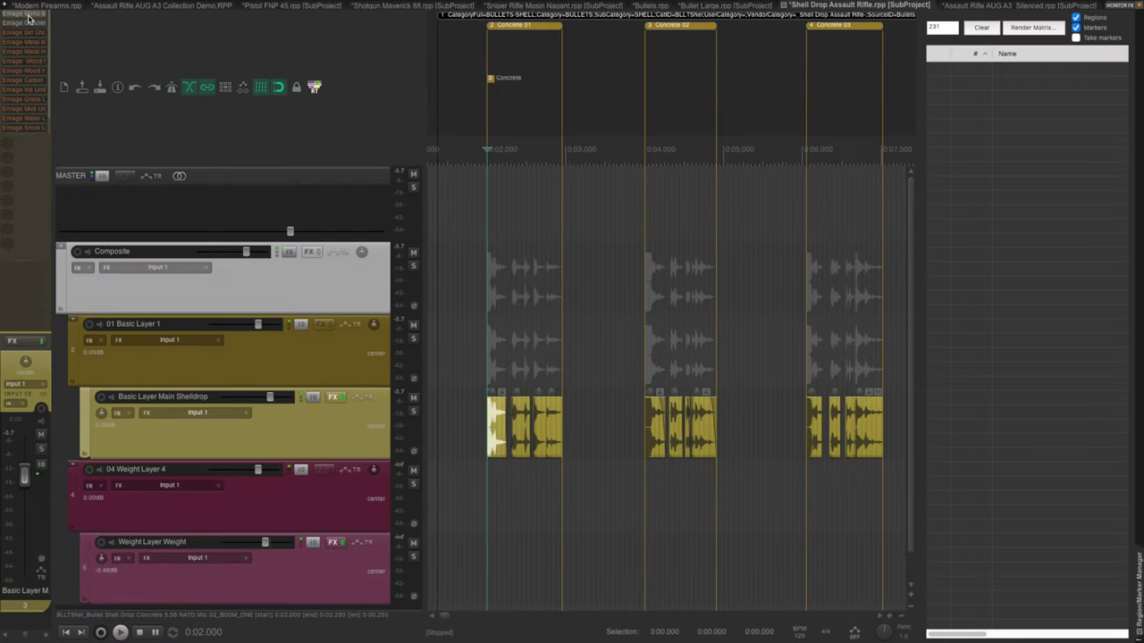
{"action": "left_click", "coordinate": [27, 14]}
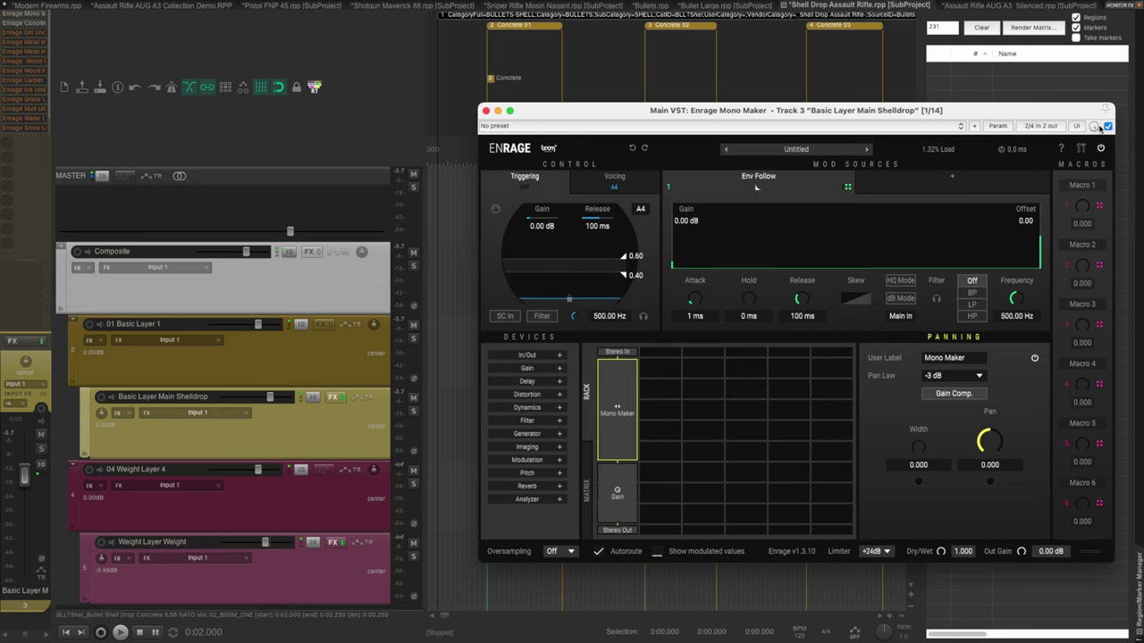
{"action": "left_click", "coordinate": [1106, 126]}
{"action": "left_click", "coordinate": [485, 110]}
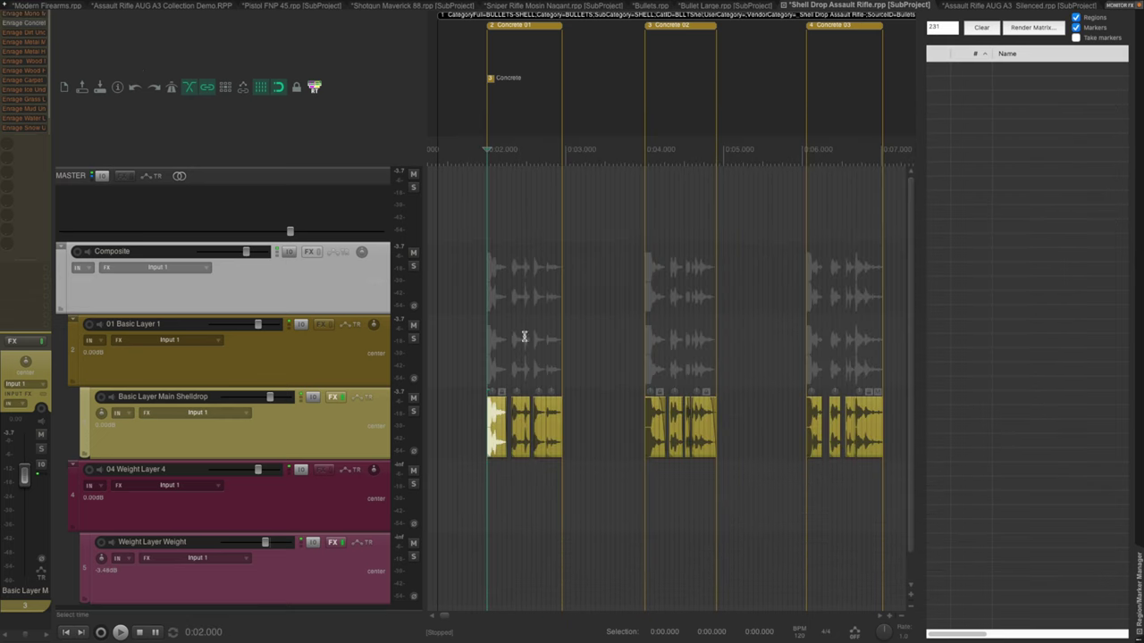
Play the Concrete shell drops from just after the first drops, seeking to the second Concrete group, then stop.
{"action": "left_click", "coordinate": [463, 411]}
{"action": "key", "text": "space"}
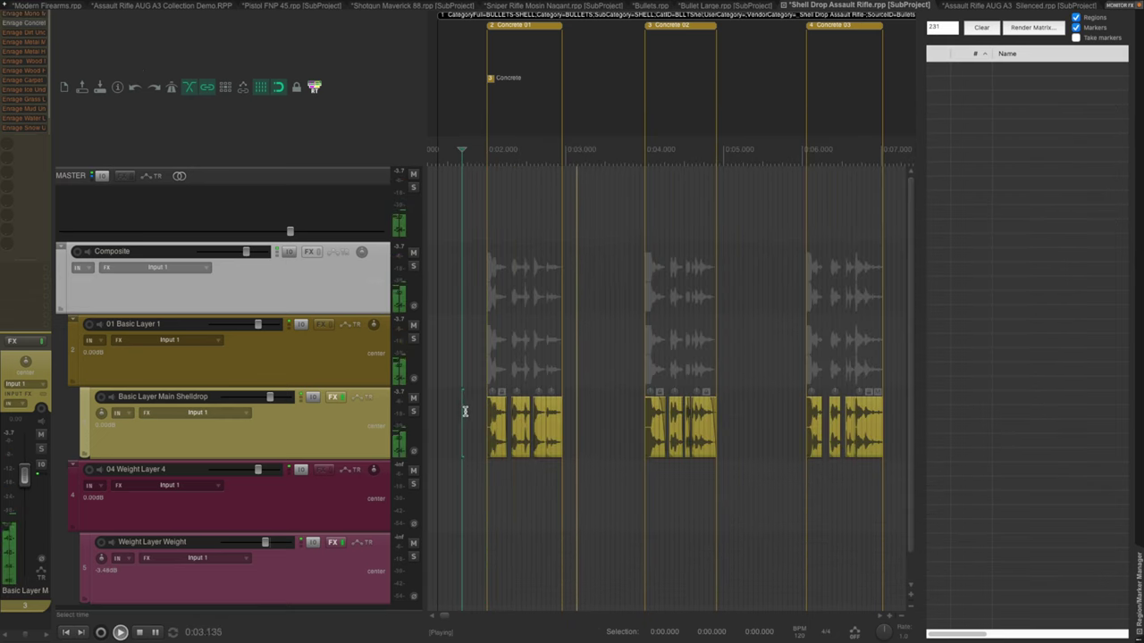
{"action": "left_click", "coordinate": [635, 420]}
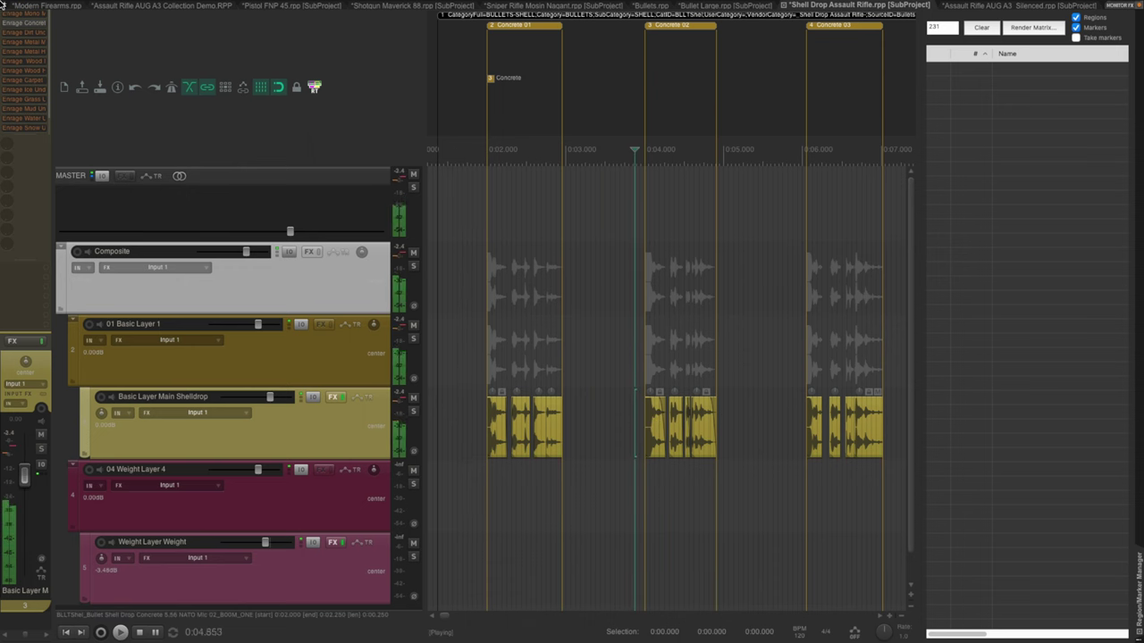
{"action": "key", "text": "space"}
{"action": "key", "text": "shift+f"}
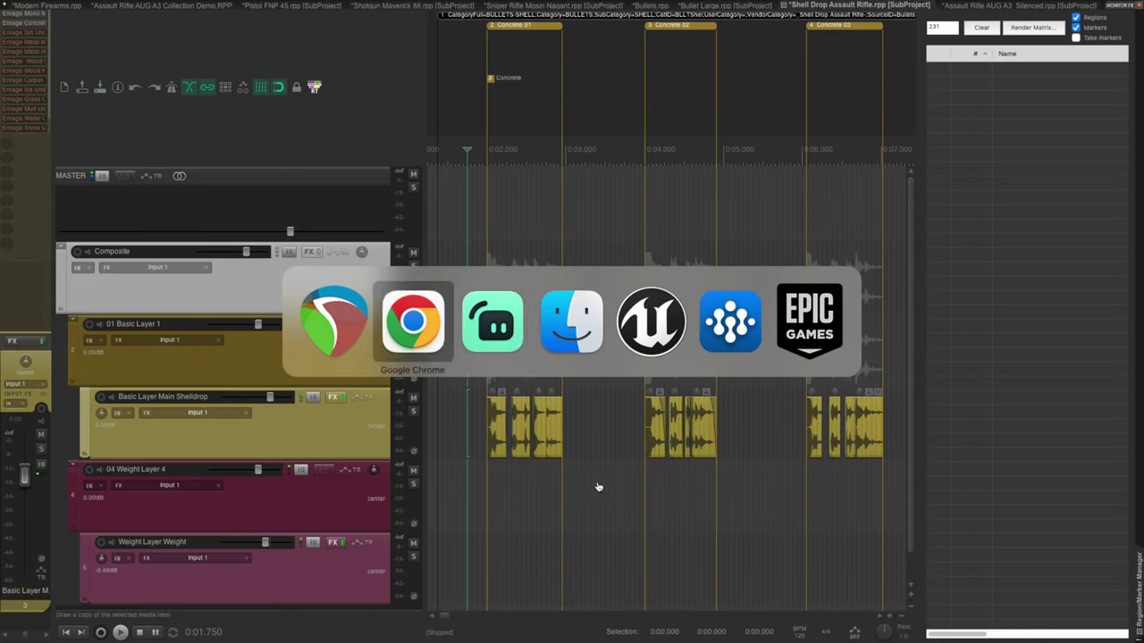
In Wwise's Audio hierarchy, expand Composite Impacts and Composite Bullet Shells to show their sounds.
{"action": "key", "text": "super+Tab"}
{"action": "key", "text": "super+Tab"}
{"action": "key", "text": "super+Tab"}
{"action": "key", "text": "super+Tab"}
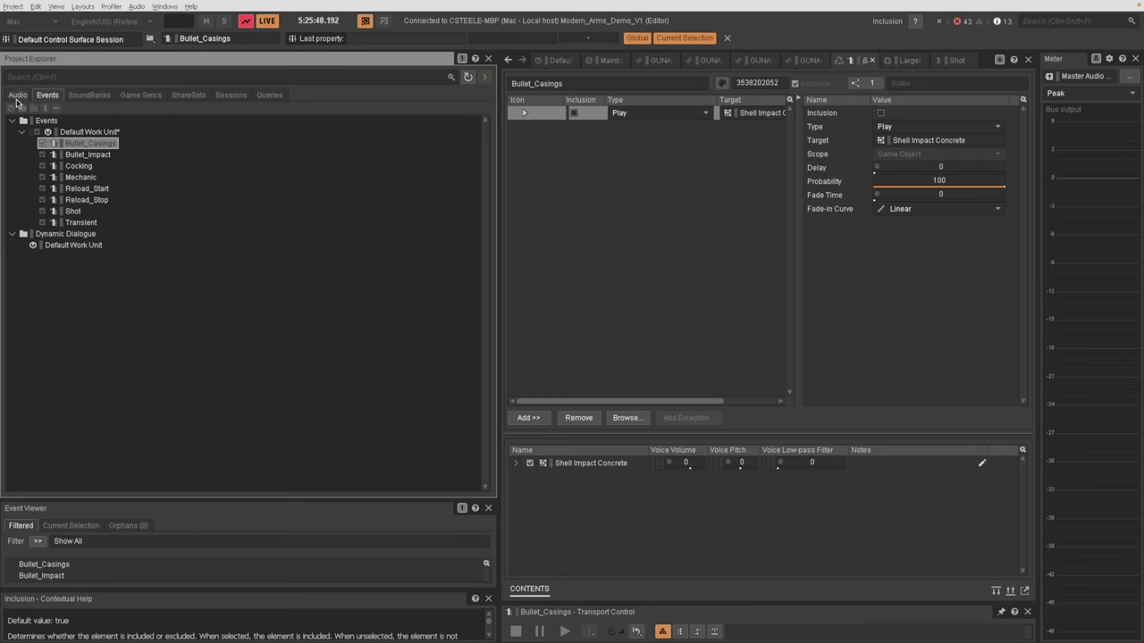
{"action": "left_click", "coordinate": [17, 95]}
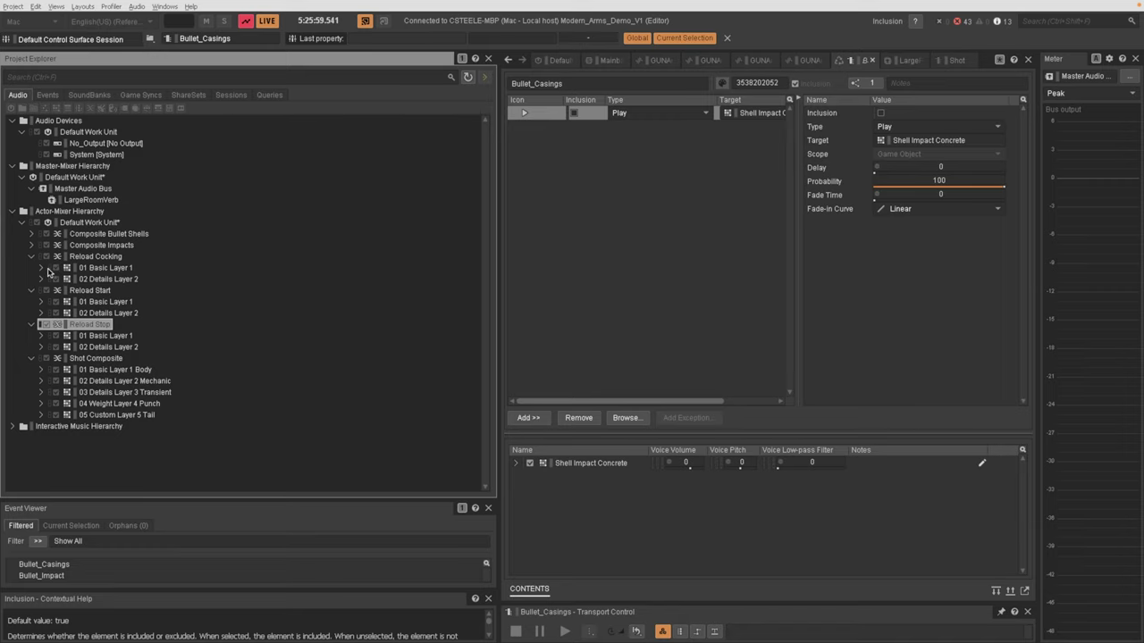
{"action": "left_click", "coordinate": [32, 246]}
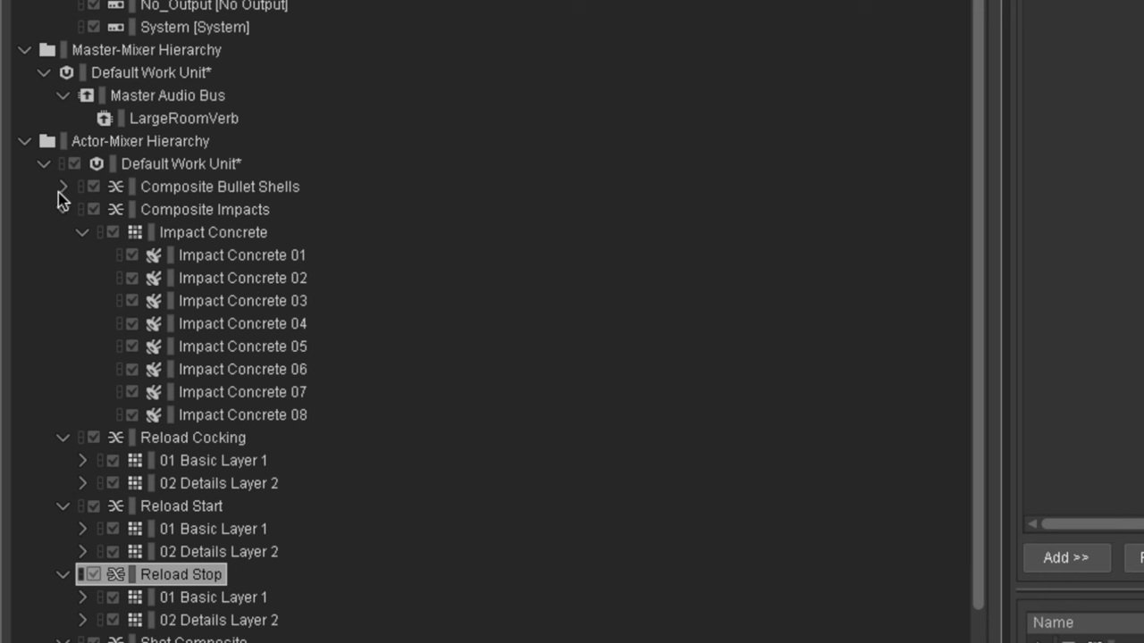
{"action": "left_click", "coordinate": [62, 188]}
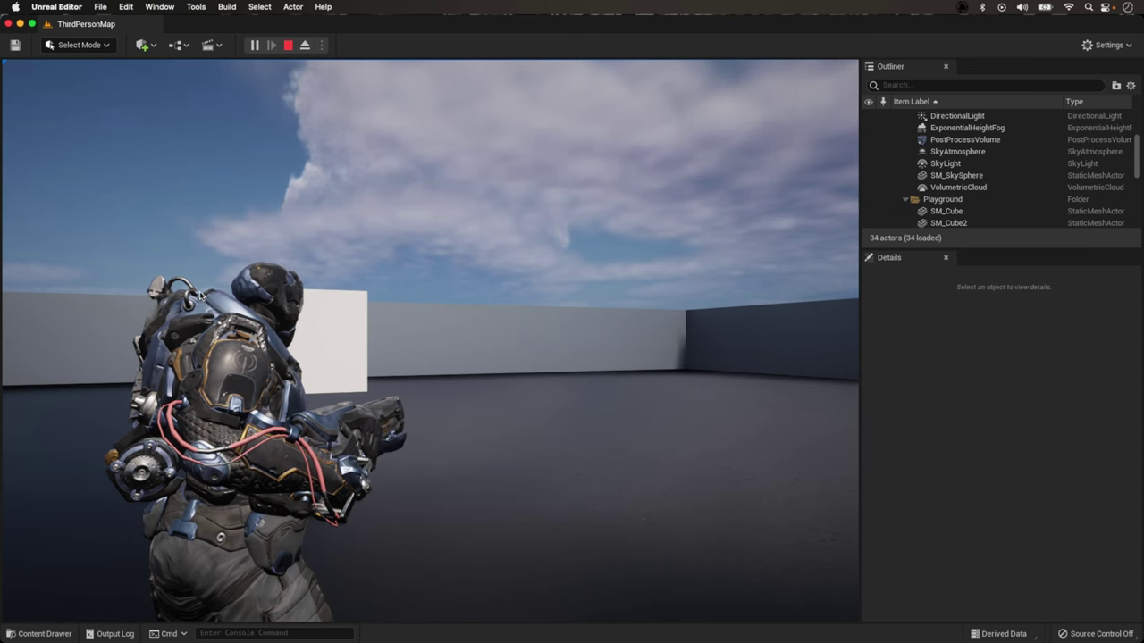
Capture the mouse in the ThirdPersonMap play-in-editor viewport to control the character.
{"action": "left_click", "coordinate": [228, 306]}
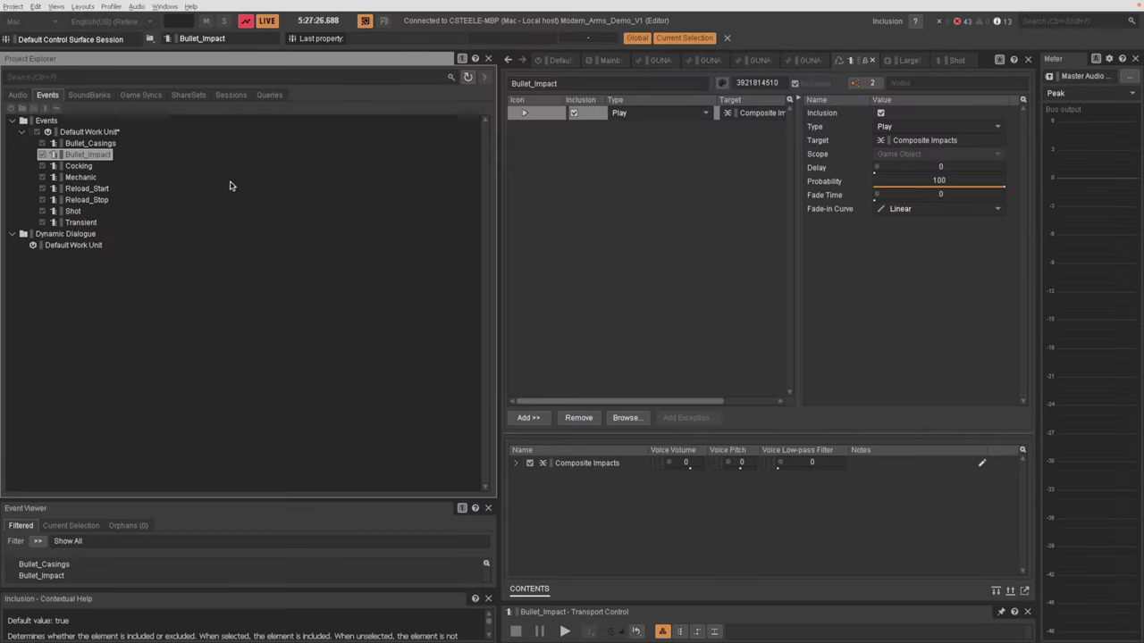
Play Bullet_Impact, move to Bullet_Casings, and widen the Shot event's Target column to show full names.
{"action": "key", "text": "space"}
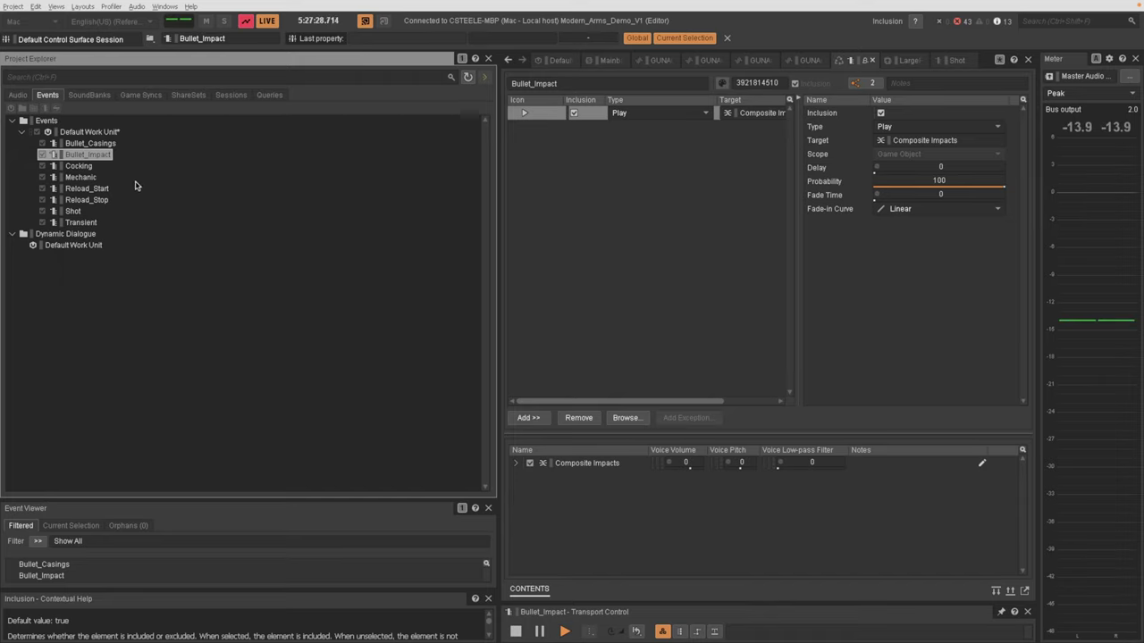
{"action": "key", "text": "Up"}
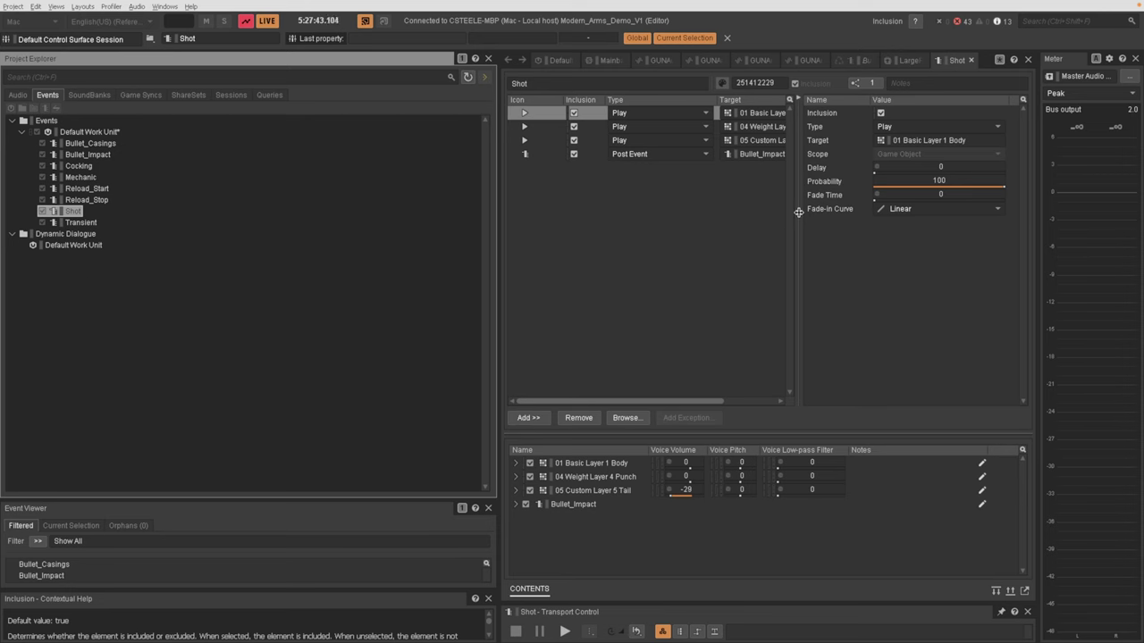
{"action": "left_click_drag", "start_coordinate": [798, 212], "coordinate": [932, 212]}
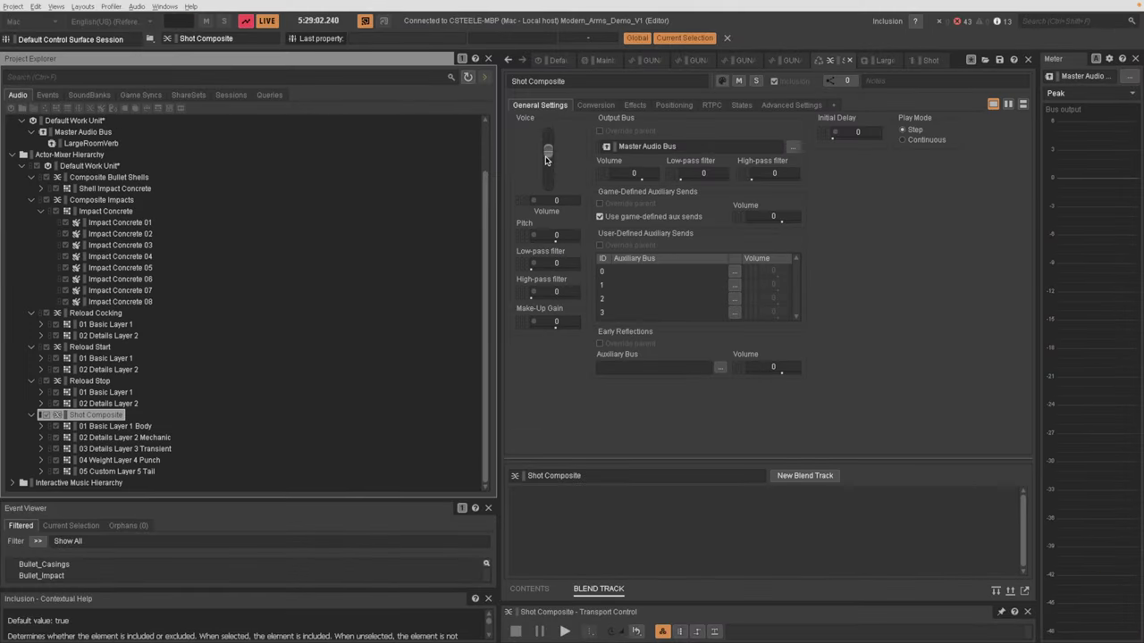
Lower the Shot Composite's Voice Volume to -20, then return to Unreal.
{"action": "left_click_drag", "start_coordinate": [549, 152], "coordinate": [548, 163]}
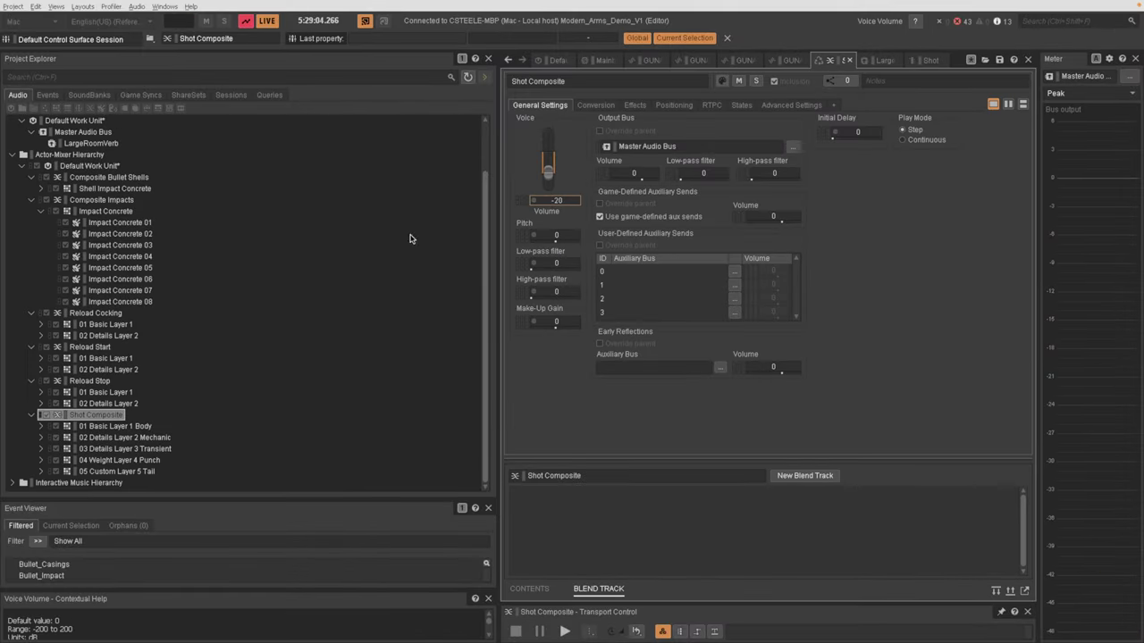
{"action": "key", "text": "ctrl+Left"}
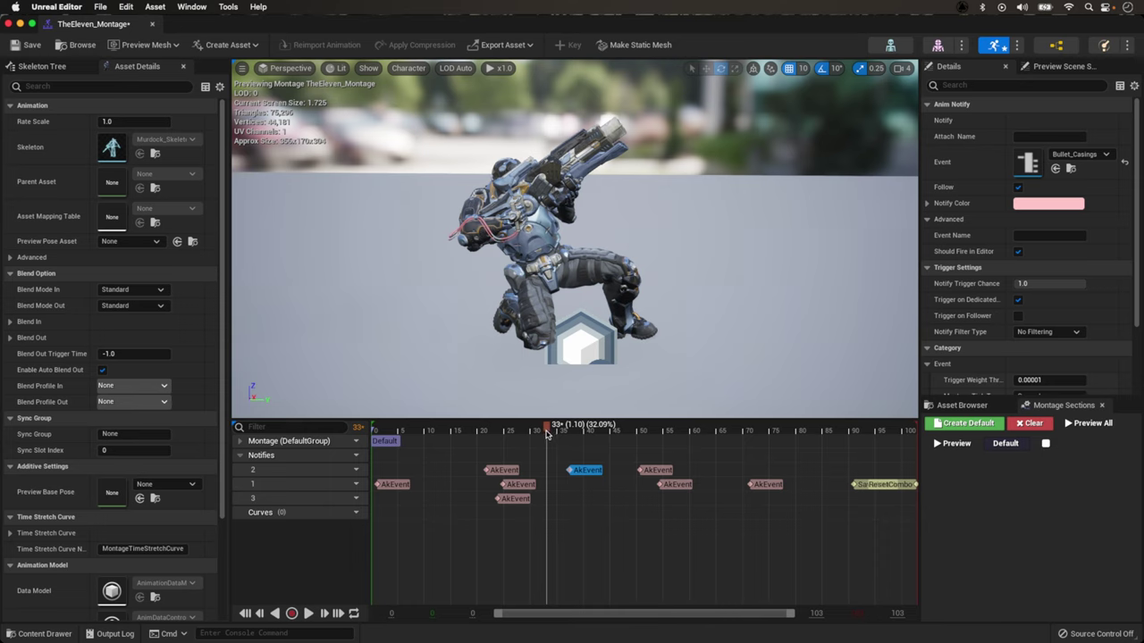
Scrub TheEleven_Montage and play it forward past its AkEvent notifies, including Bullet_Casings.
{"action": "left_click_drag", "start_coordinate": [547, 433], "coordinate": [662, 433]}
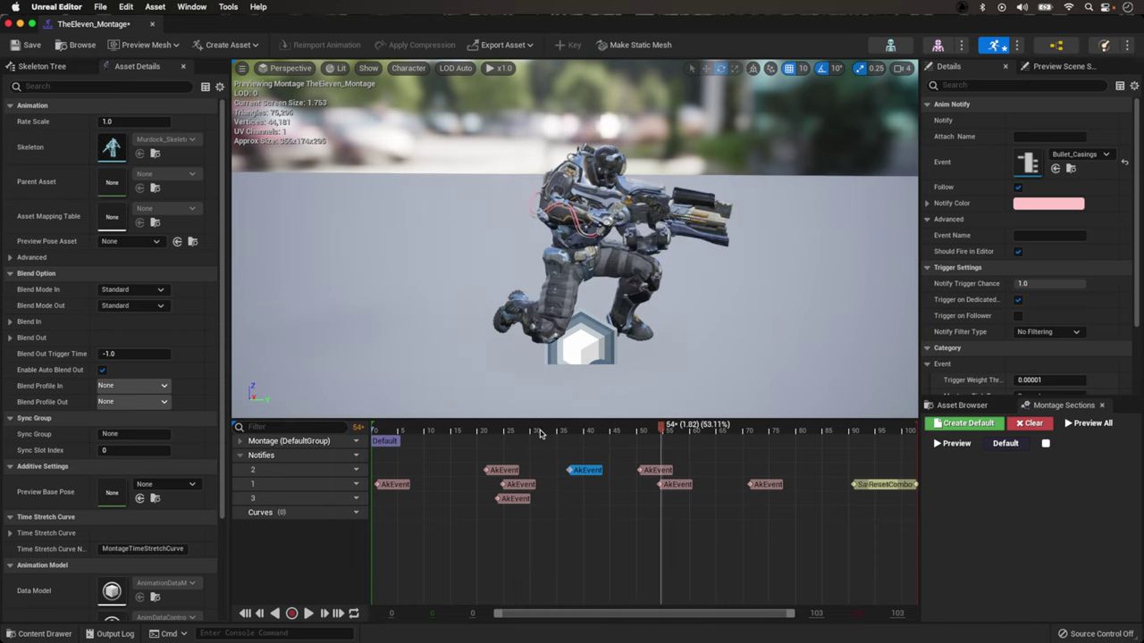
{"action": "key", "text": "space"}
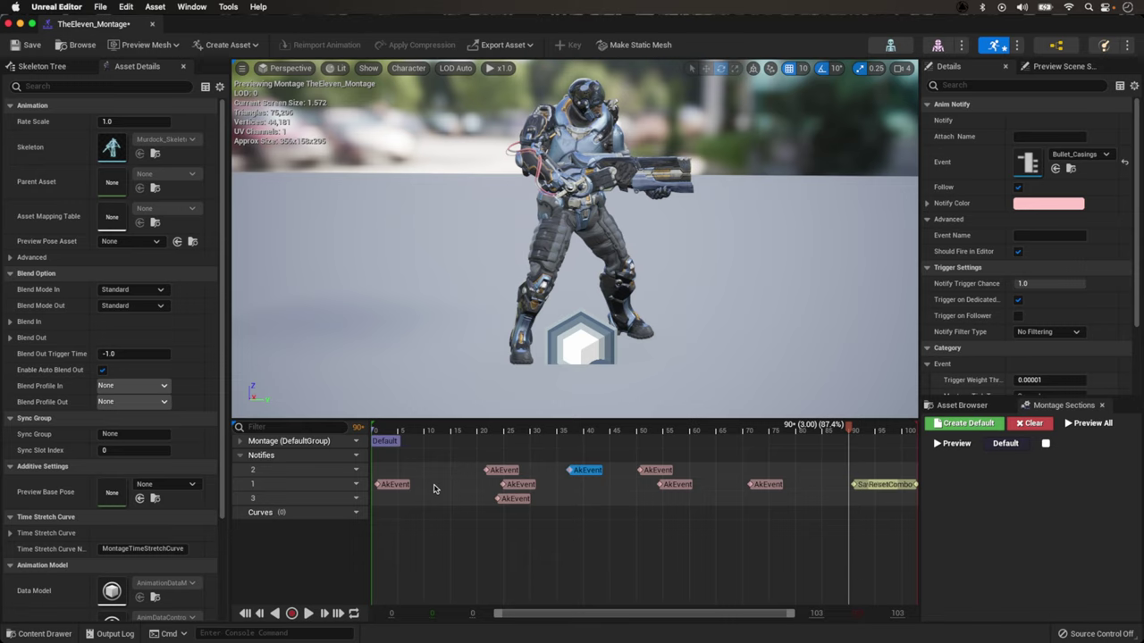
{"action": "key", "text": "super+Tab"}
{"action": "key", "text": "super+Tab"}
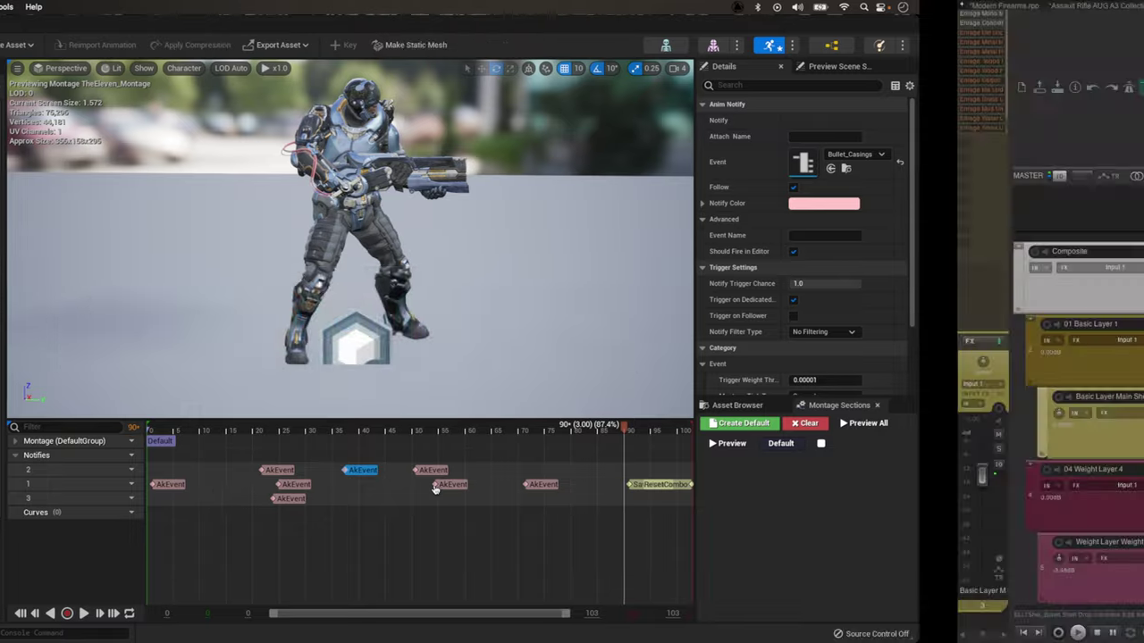
Seek to the Bullet Medium Pass By regions (first and 08) and Impact Body 01.
{"action": "scroll", "coordinate": [703, 274], "scroll_direction": "up", "scroll_amount": 20}
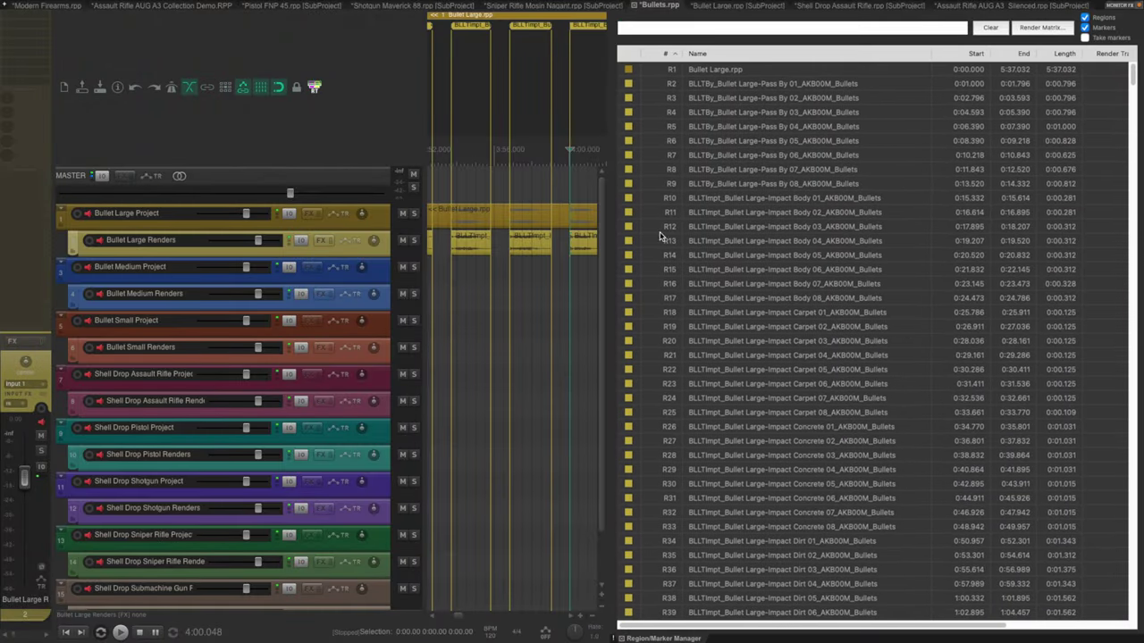
{"action": "scroll", "coordinate": [659, 237], "scroll_direction": "down", "scroll_amount": 20}
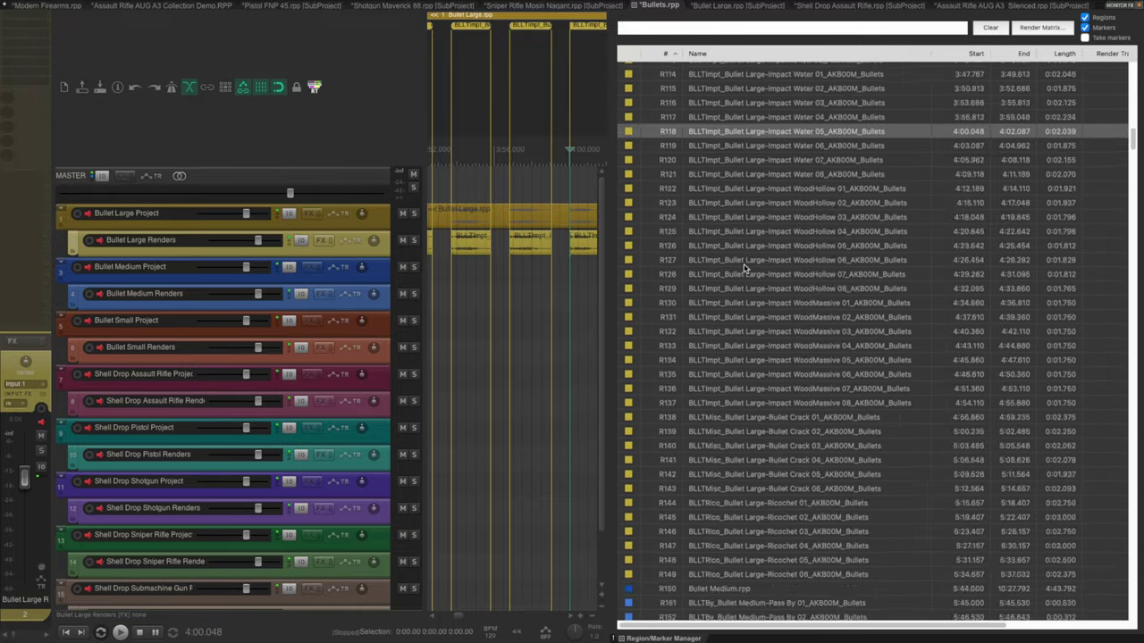
{"action": "scroll", "coordinate": [744, 266], "scroll_direction": "down", "scroll_amount": 7}
{"action": "left_click", "coordinate": [766, 190]}
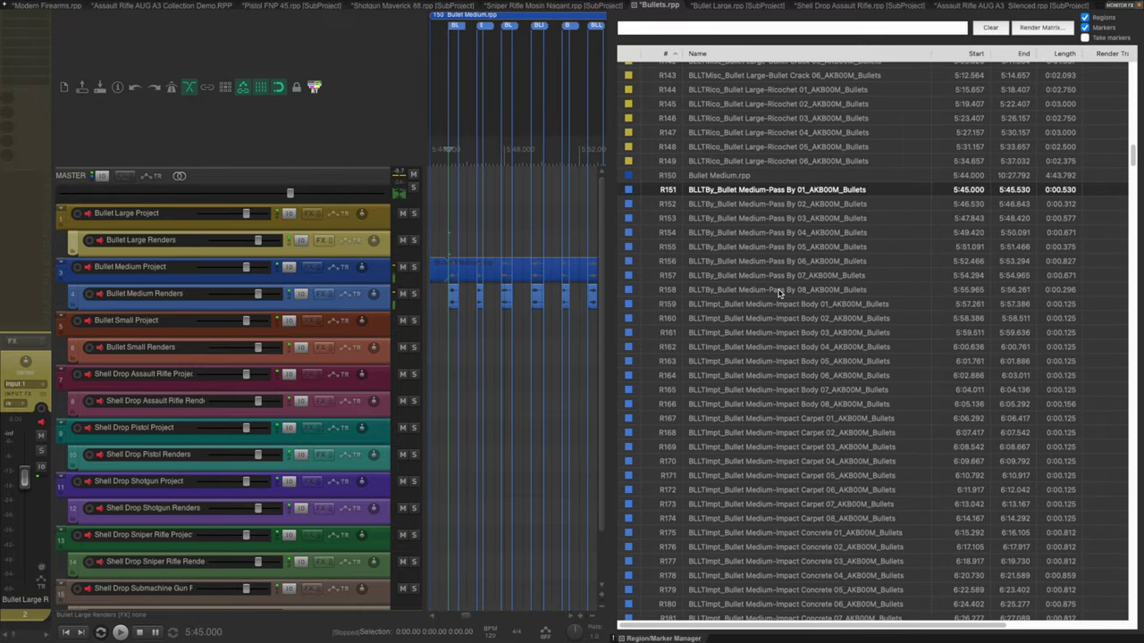
{"action": "left_click", "coordinate": [778, 291]}
{"action": "left_click", "coordinate": [788, 305]}
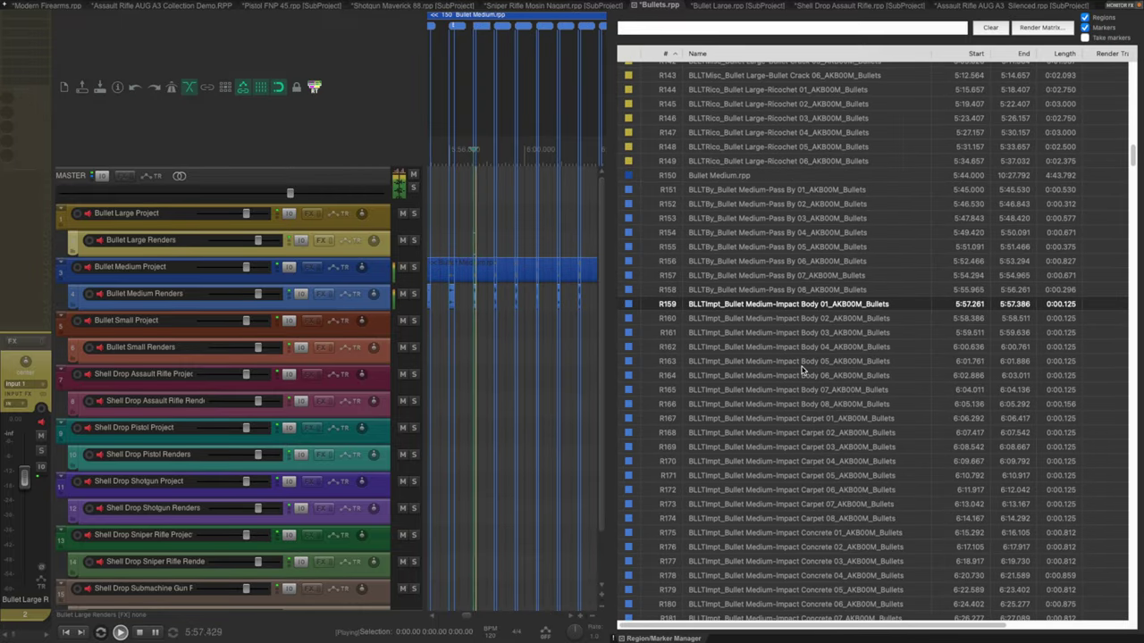
Seek through Bullet Medium Impact Body 05 and 03, Impact Carpet 07, and another impact region.
{"action": "left_click", "coordinate": [805, 361]}
{"action": "left_click", "coordinate": [775, 336]}
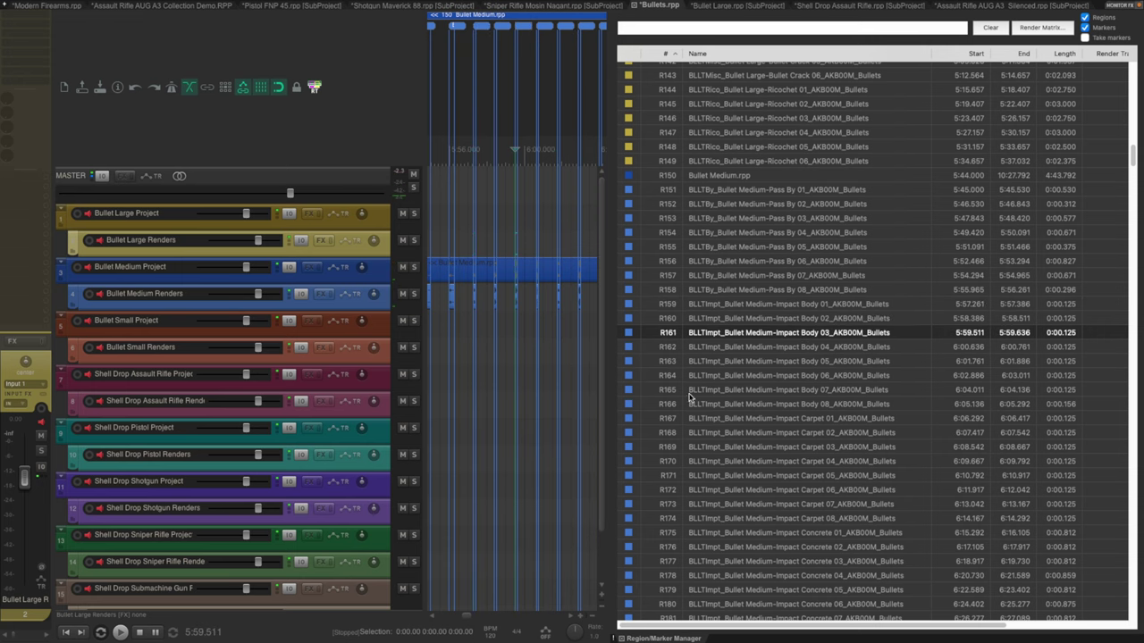
{"action": "scroll", "coordinate": [689, 397], "scroll_direction": "down", "scroll_amount": 2}
{"action": "left_click", "coordinate": [851, 424]}
{"action": "scroll", "coordinate": [851, 422], "scroll_direction": "down", "scroll_amount": 4}
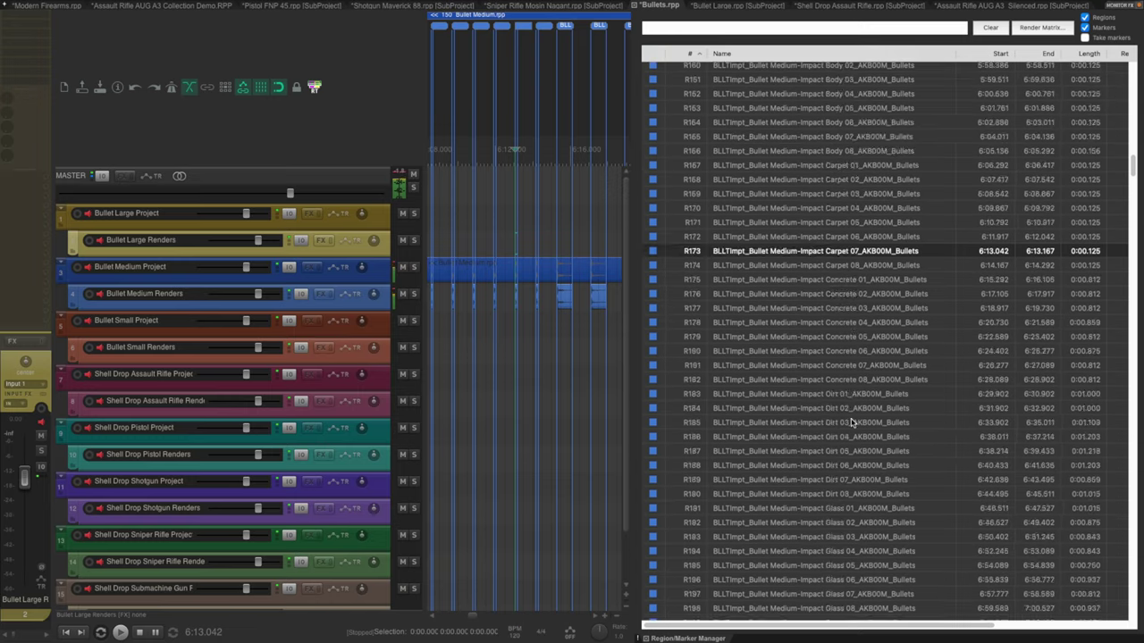
{"action": "scroll", "coordinate": [852, 423], "scroll_direction": "down", "scroll_amount": 5}
{"action": "left_click", "coordinate": [803, 287]}
{"action": "scroll", "coordinate": [811, 299], "scroll_direction": "down", "scroll_amount": 10}
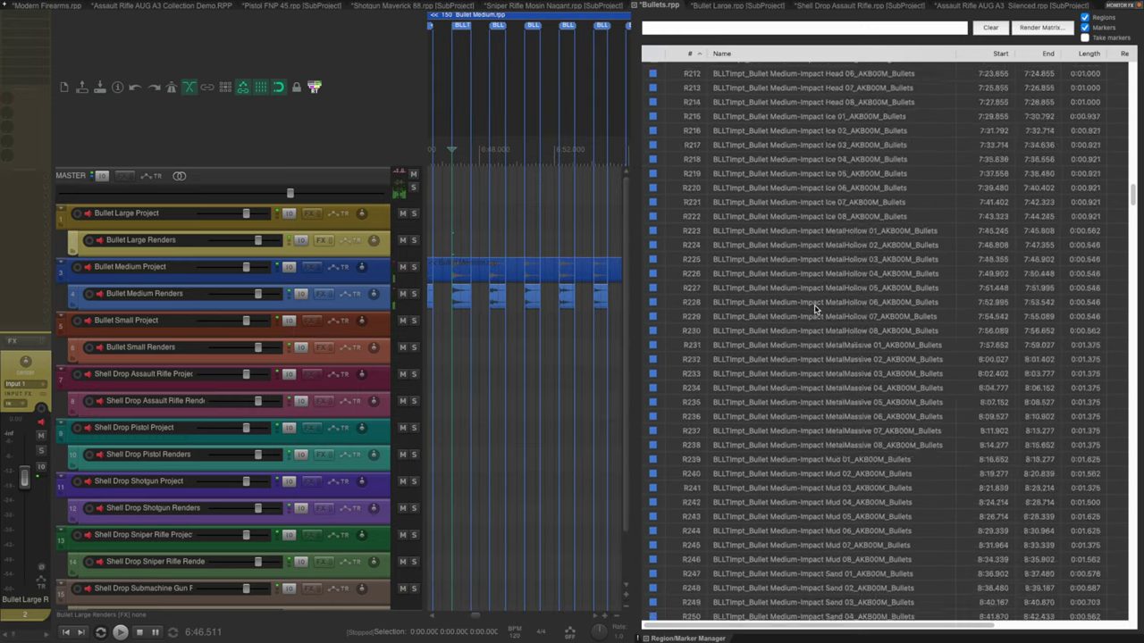
{"action": "scroll", "coordinate": [815, 308], "scroll_direction": "down", "scroll_amount": 20}
Play the Shell Drop Shotgun MetalMassive 03, MetalHollow 06 and MetalHollow 03 regions.
{"action": "left_click", "coordinate": [772, 292]}
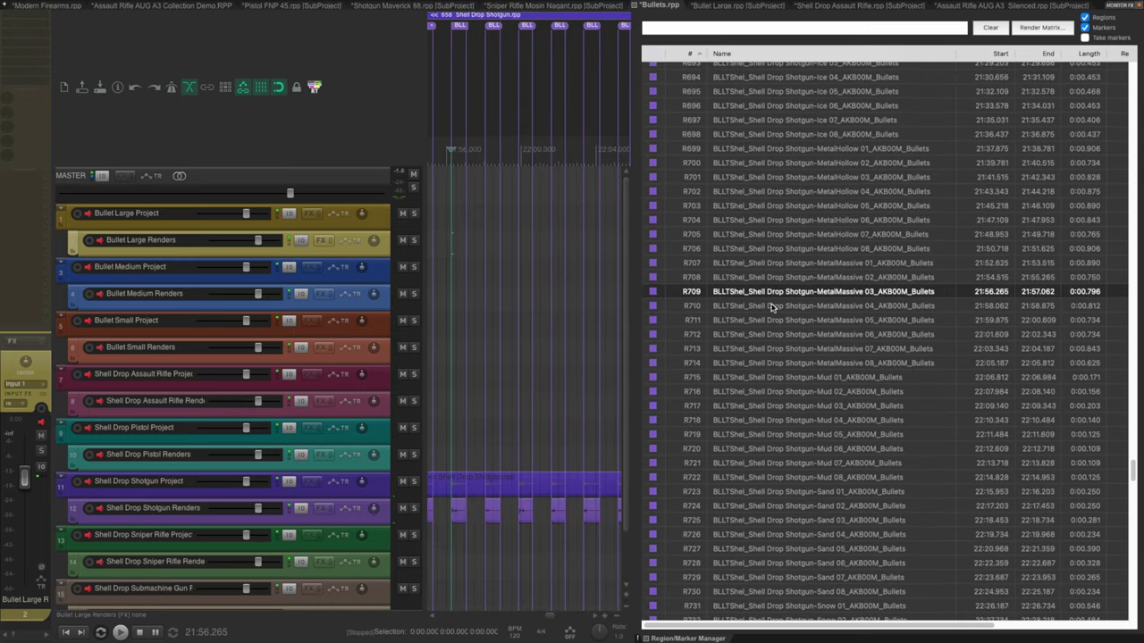
{"action": "key", "text": "space"}
{"action": "left_click", "coordinate": [756, 223]}
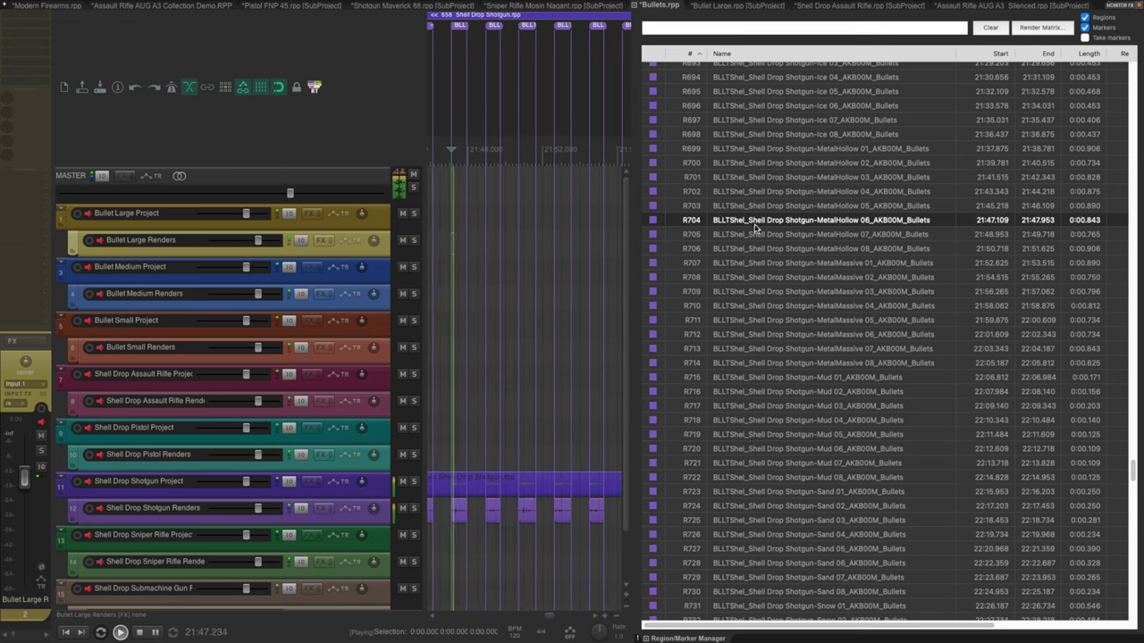
{"action": "left_click", "coordinate": [767, 177]}
{"action": "key", "text": "space"}
Audition the shotgun Mud 03, Snow 03, Water 06 and WoodHollow 07 regions.
{"action": "key", "text": "space"}
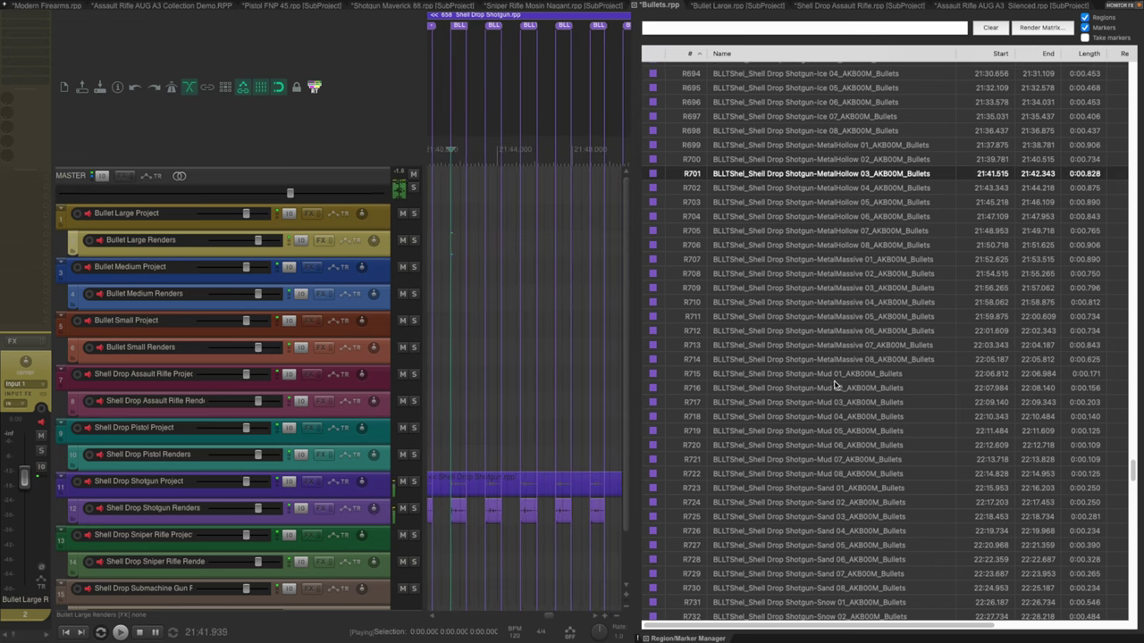
{"action": "left_click", "coordinate": [815, 404]}
{"action": "scroll", "coordinate": [807, 353], "scroll_direction": "down", "scroll_amount": 8}
{"action": "left_click", "coordinate": [800, 270]}
{"action": "key", "text": "space"}
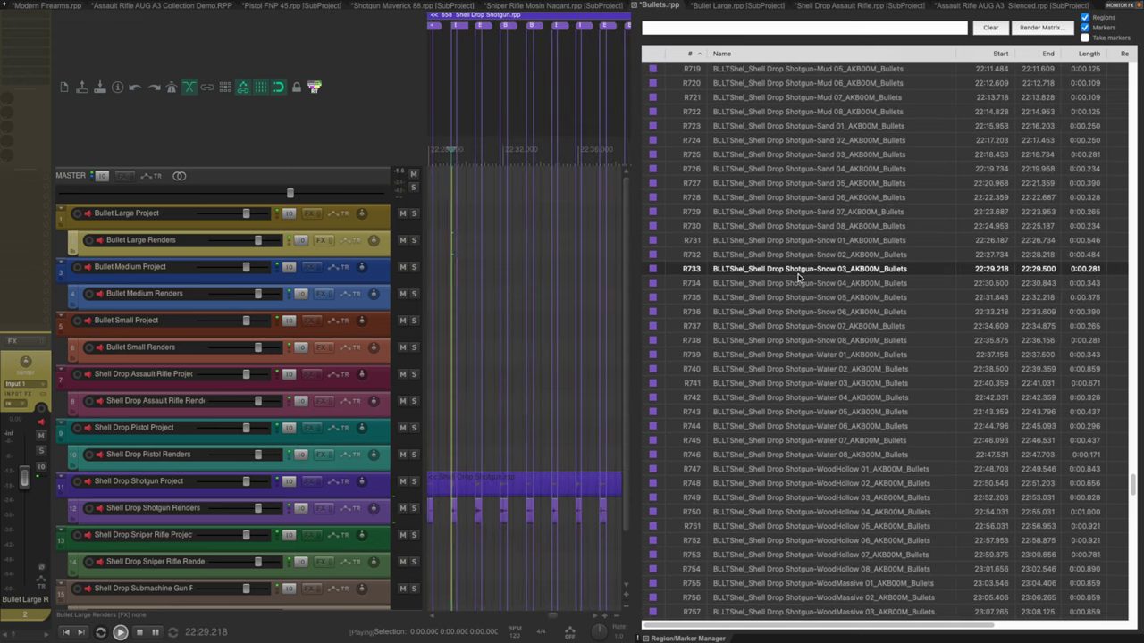
{"action": "left_click", "coordinate": [821, 427]}
{"action": "scroll", "coordinate": [821, 420], "scroll_direction": "down", "scroll_amount": 5}
{"action": "left_click", "coordinate": [818, 361]}
{"action": "key", "text": "space"}
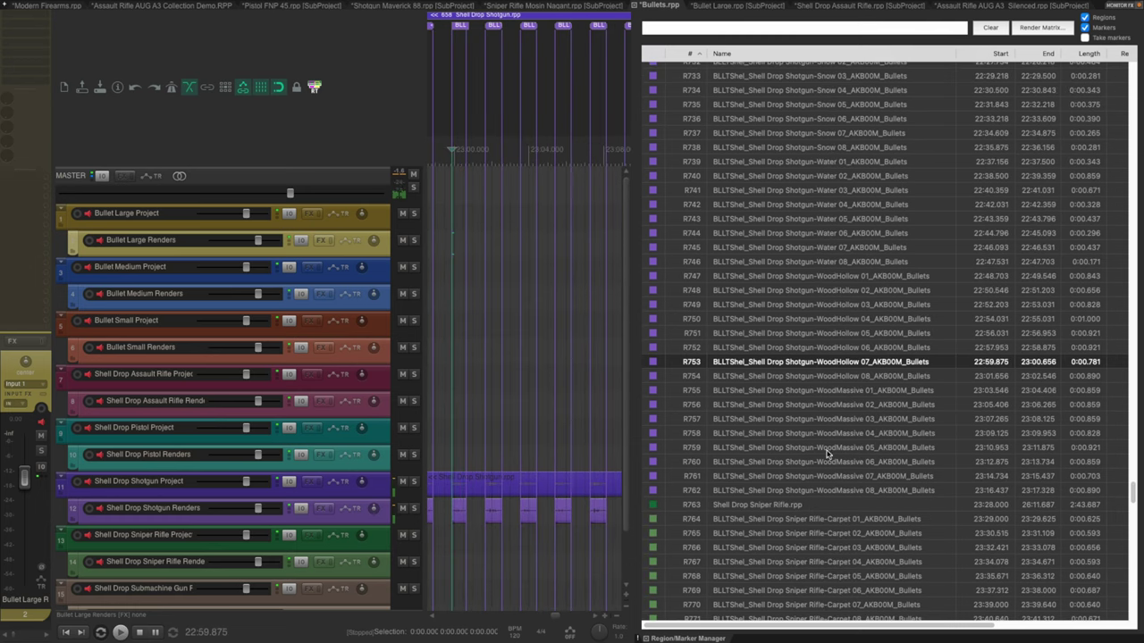
{"action": "scroll", "coordinate": [865, 314], "scroll_direction": "down", "scroll_amount": 9}
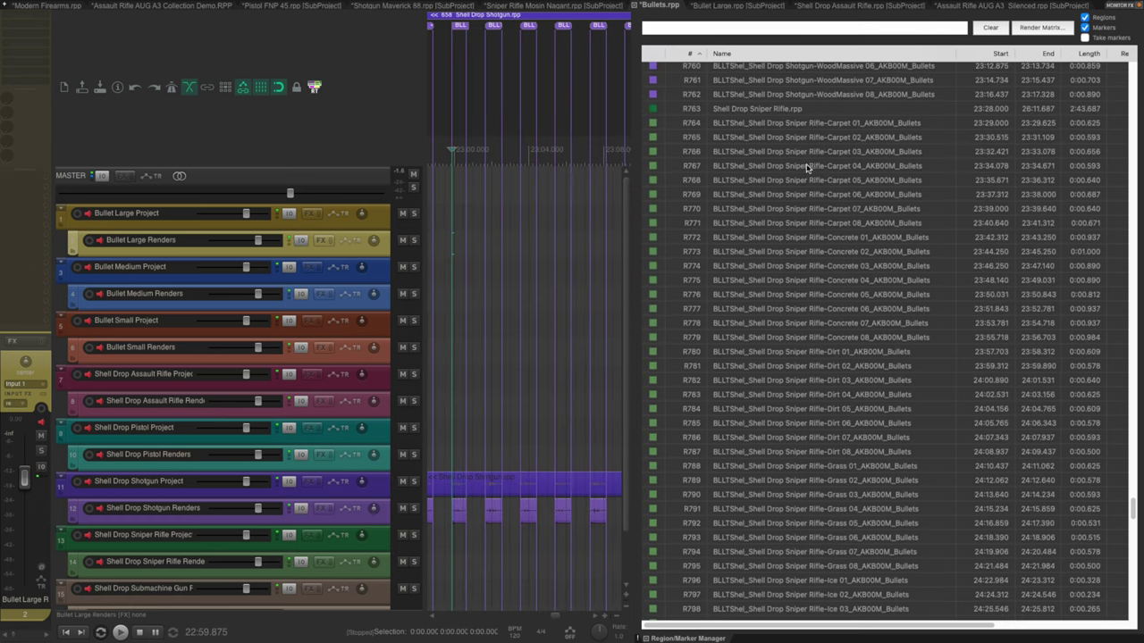